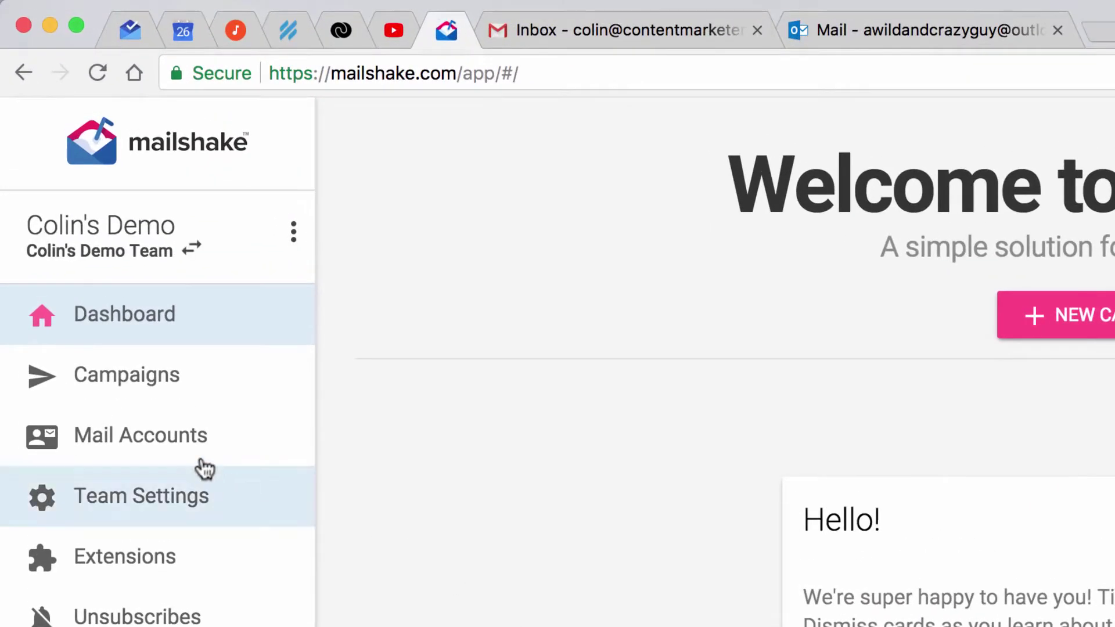
Connect the Google account from the Mail accounts page, allowing Mailshake mail access.
click(184, 446)
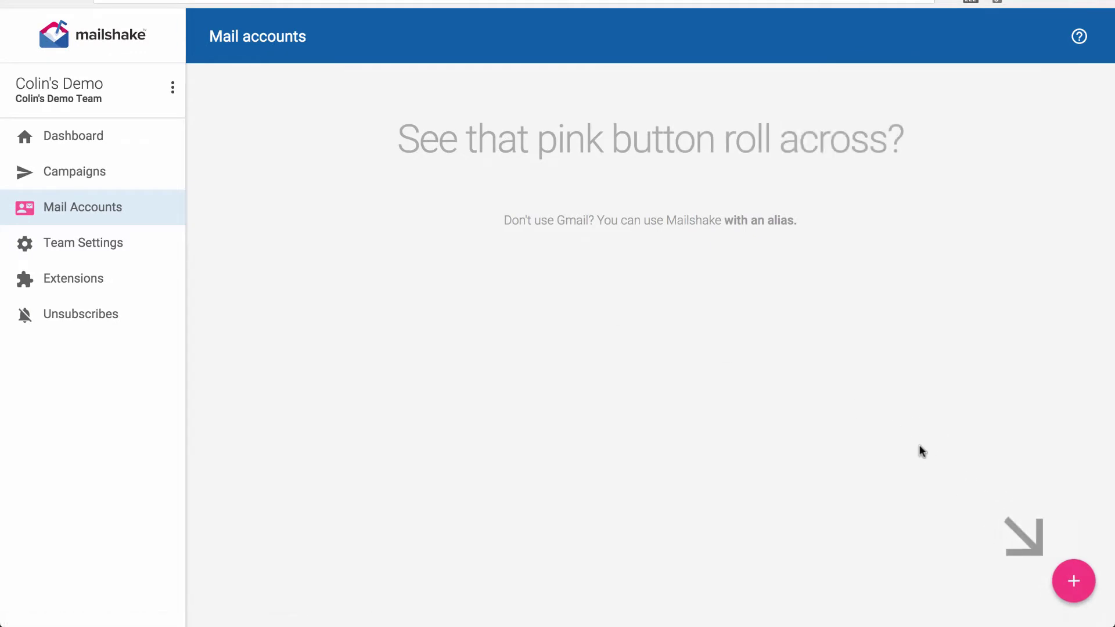
mouse_move(1073, 581)
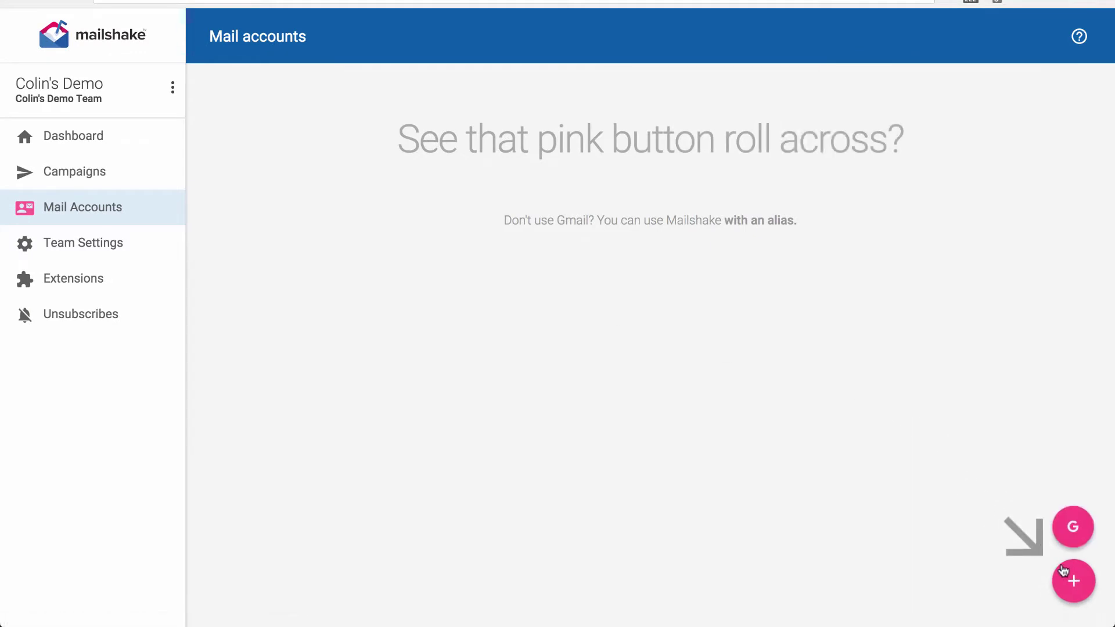
click(1077, 533)
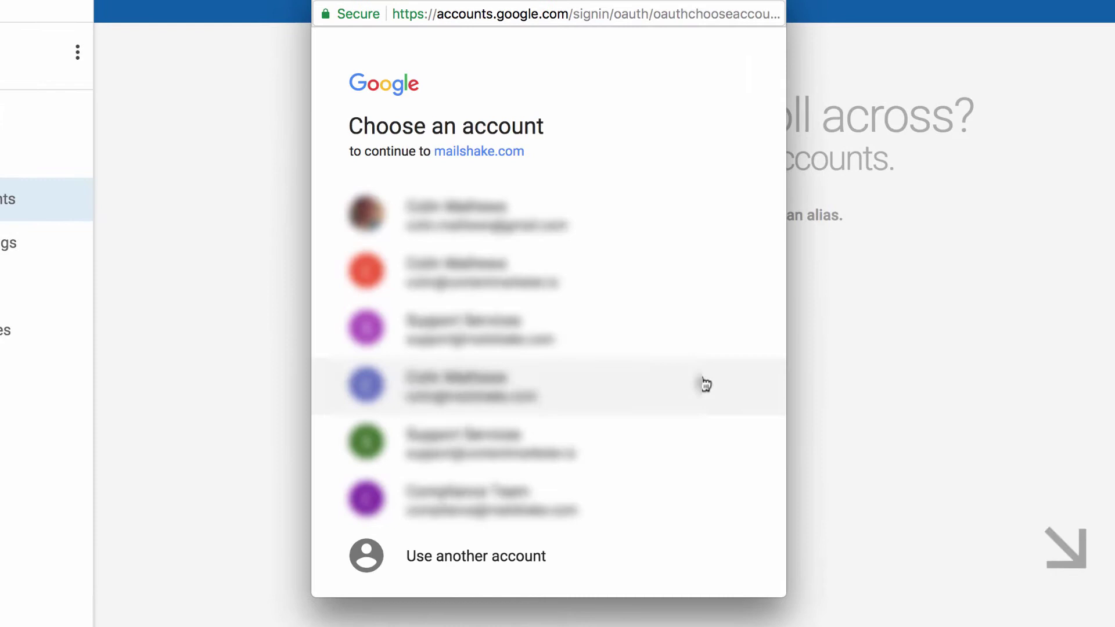
click(475, 285)
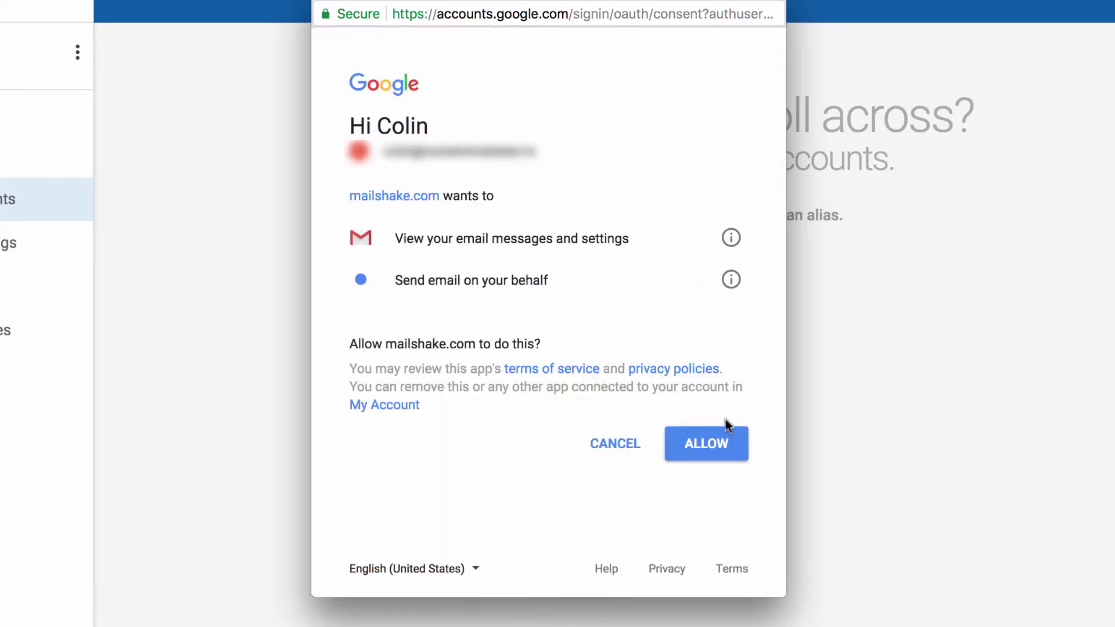
click(699, 444)
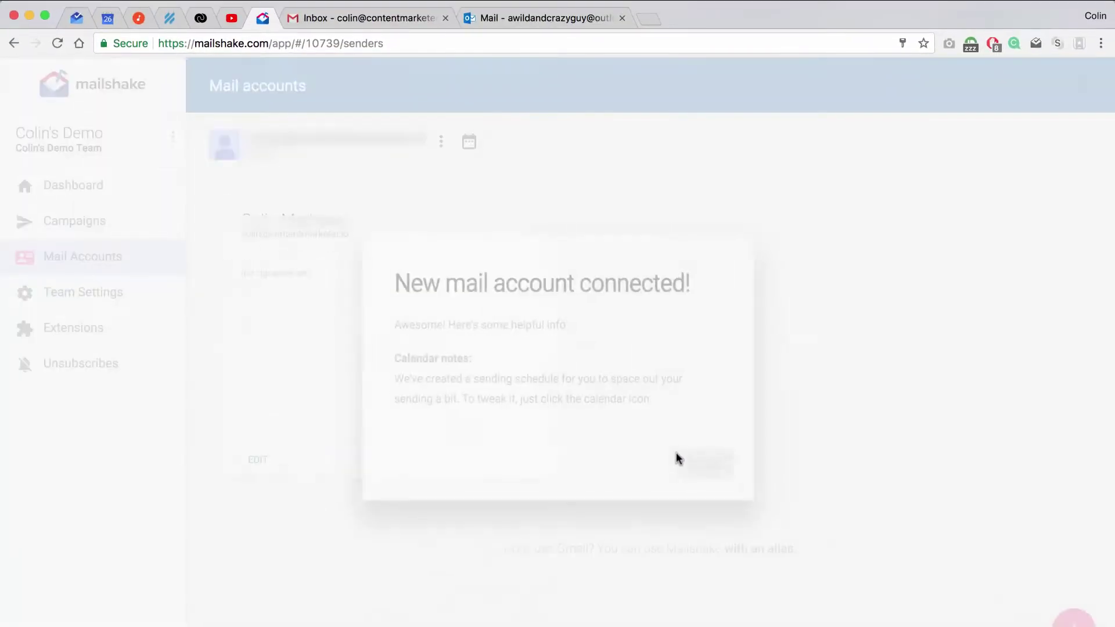
click(693, 456)
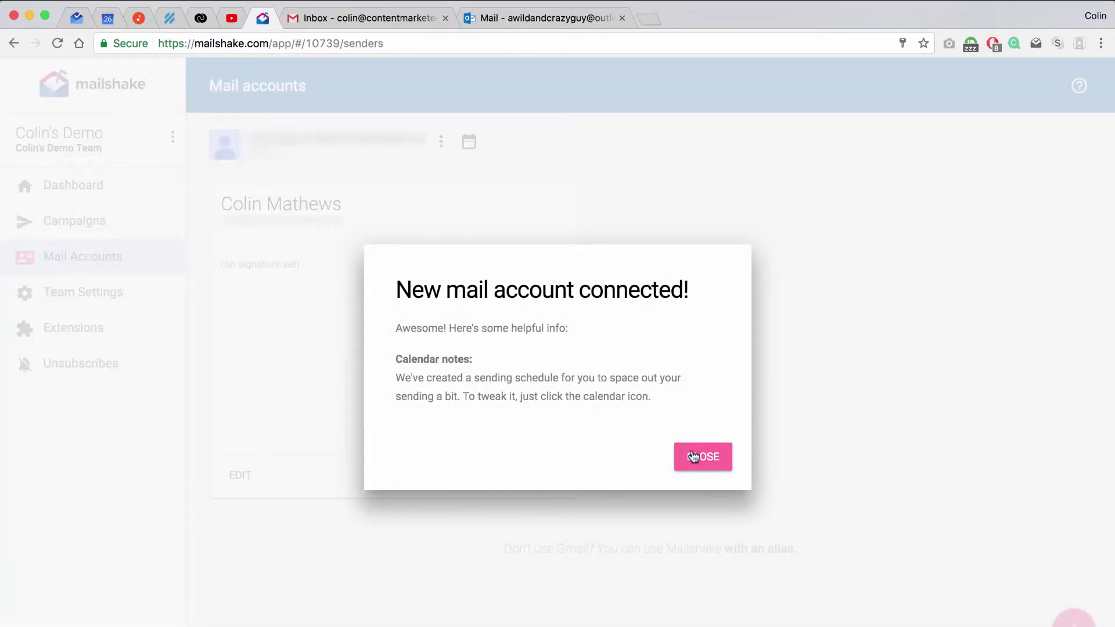
key(super+l)
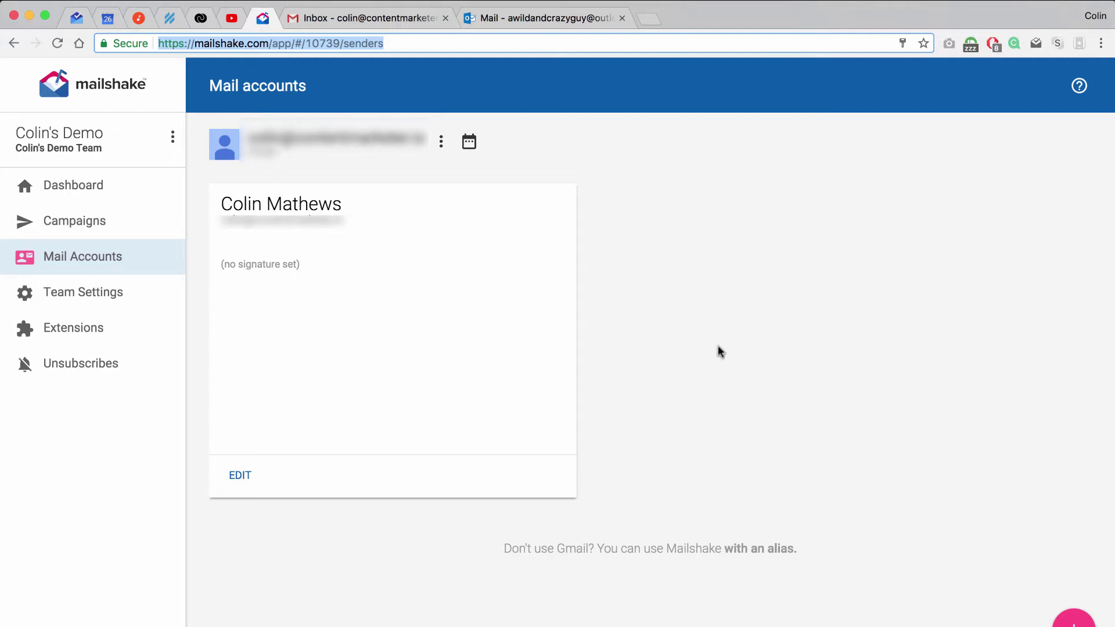
Open Outlook Mail's POP and IMAP page through the gear menu's Options.
click(541, 20)
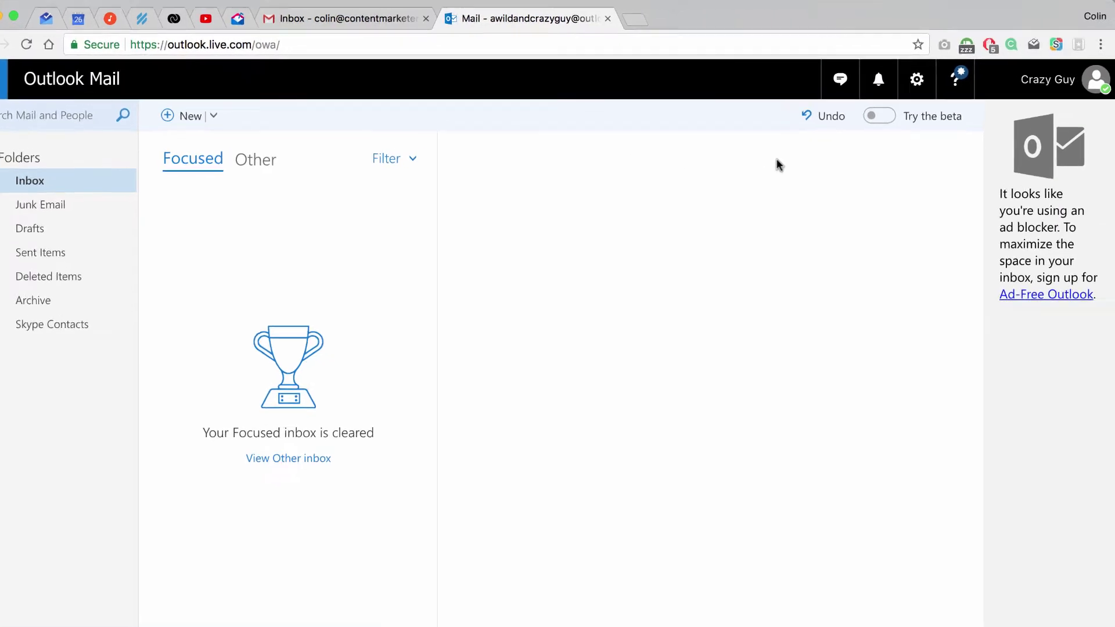
click(925, 81)
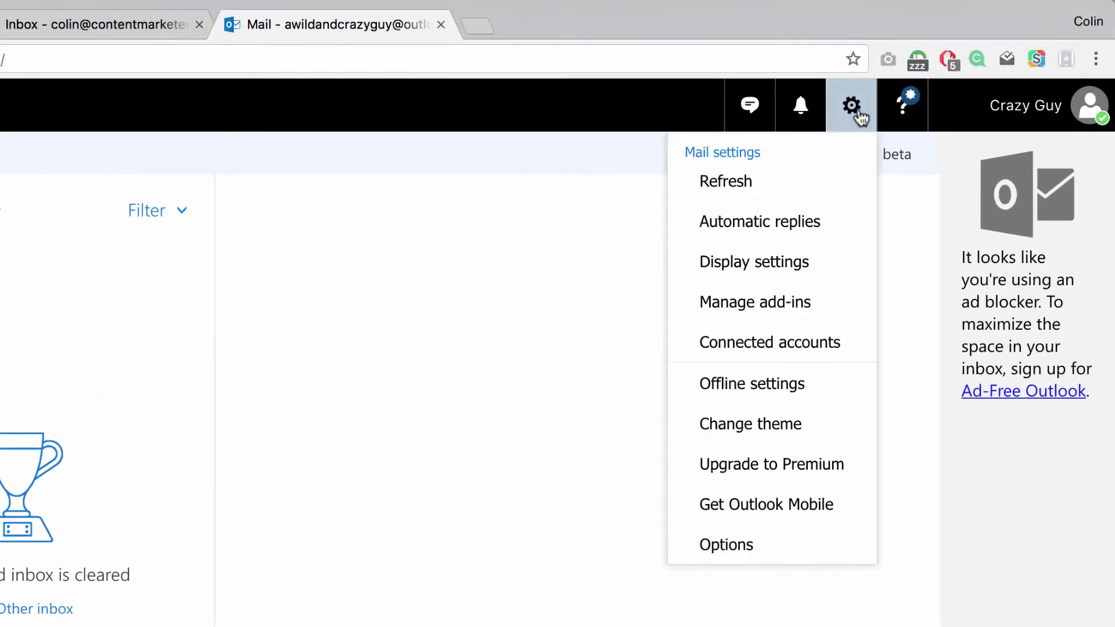
click(727, 540)
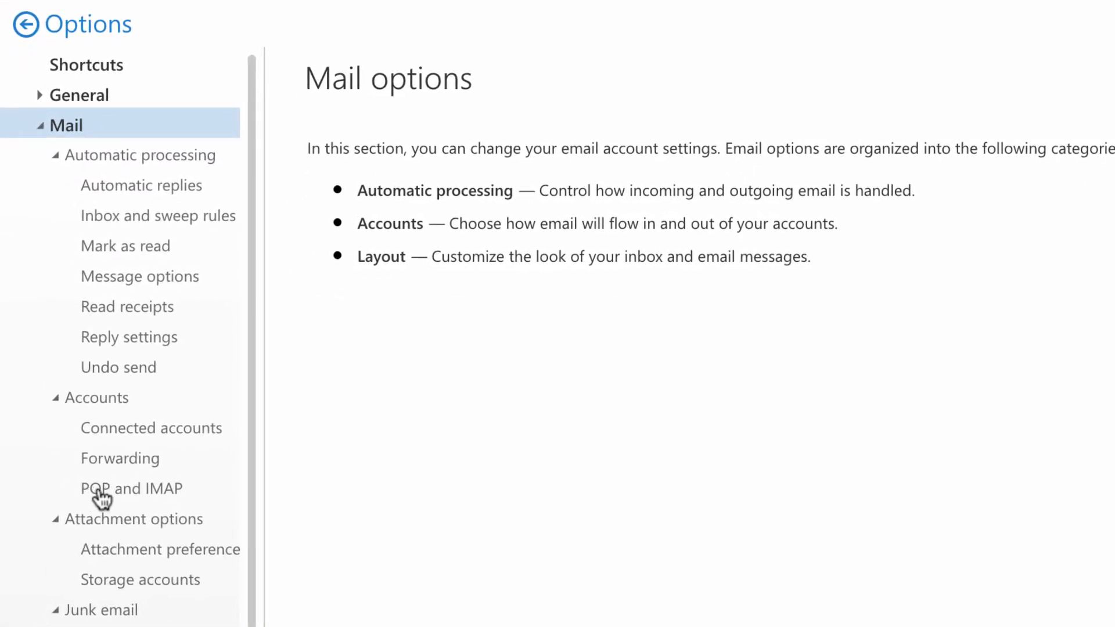
click(101, 494)
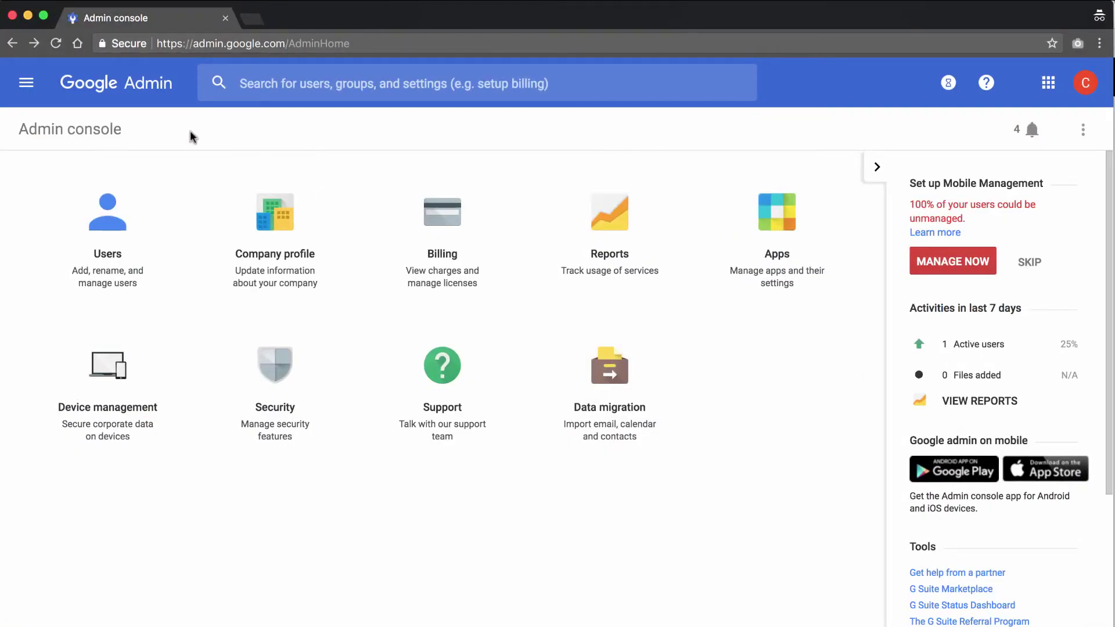
Enable 'Allow per-user outbound gateways' in Google Admin's Gmail advanced settings under Apps > G Suite.
click(773, 243)
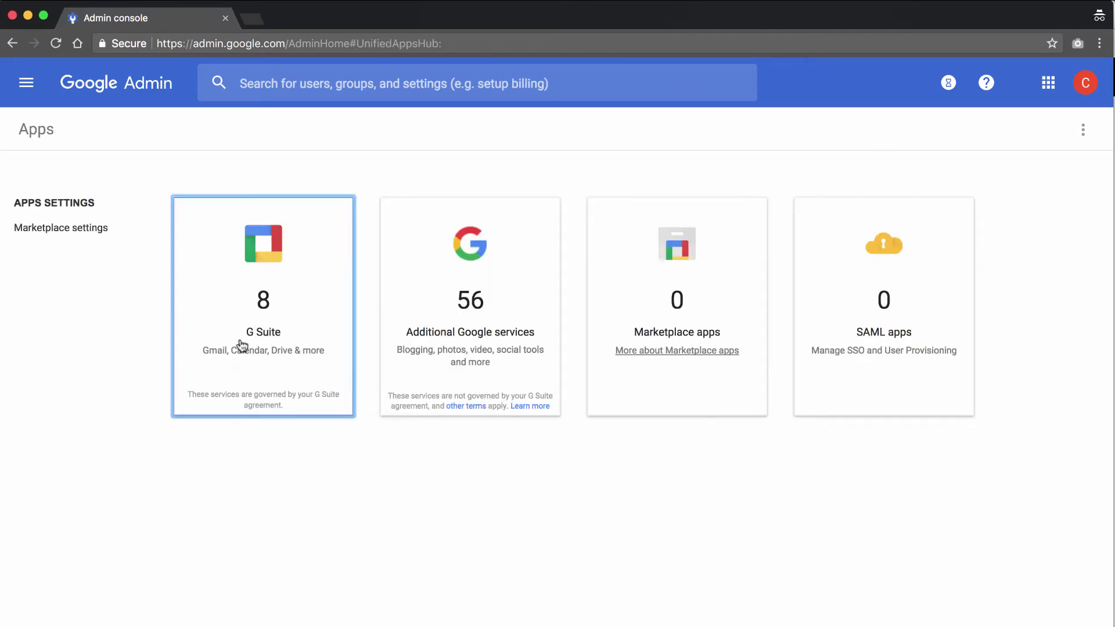
click(269, 349)
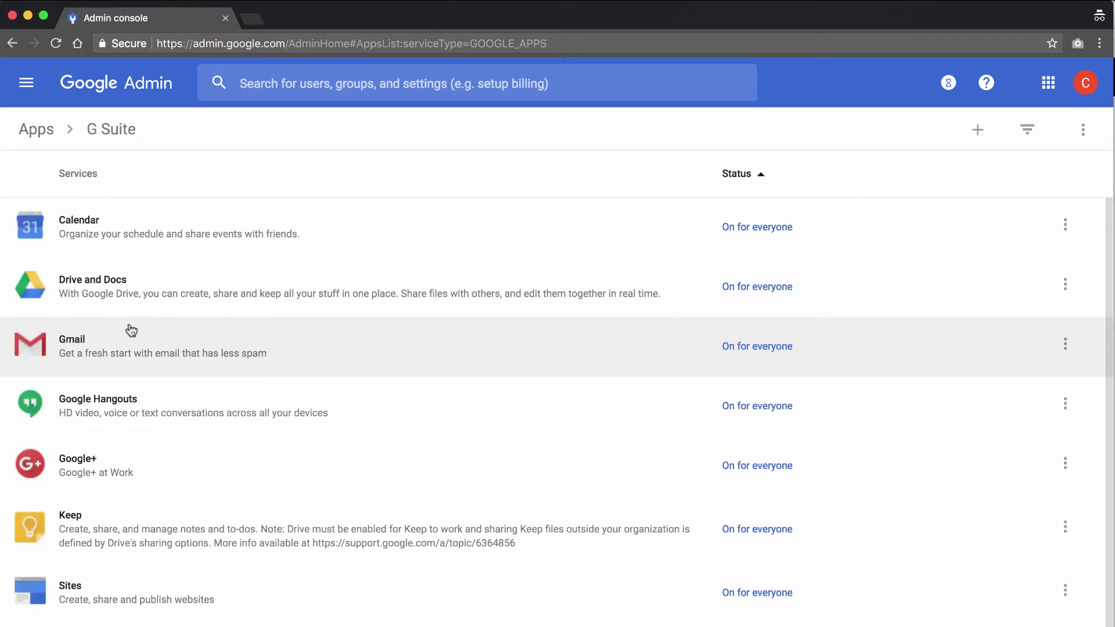
click(111, 346)
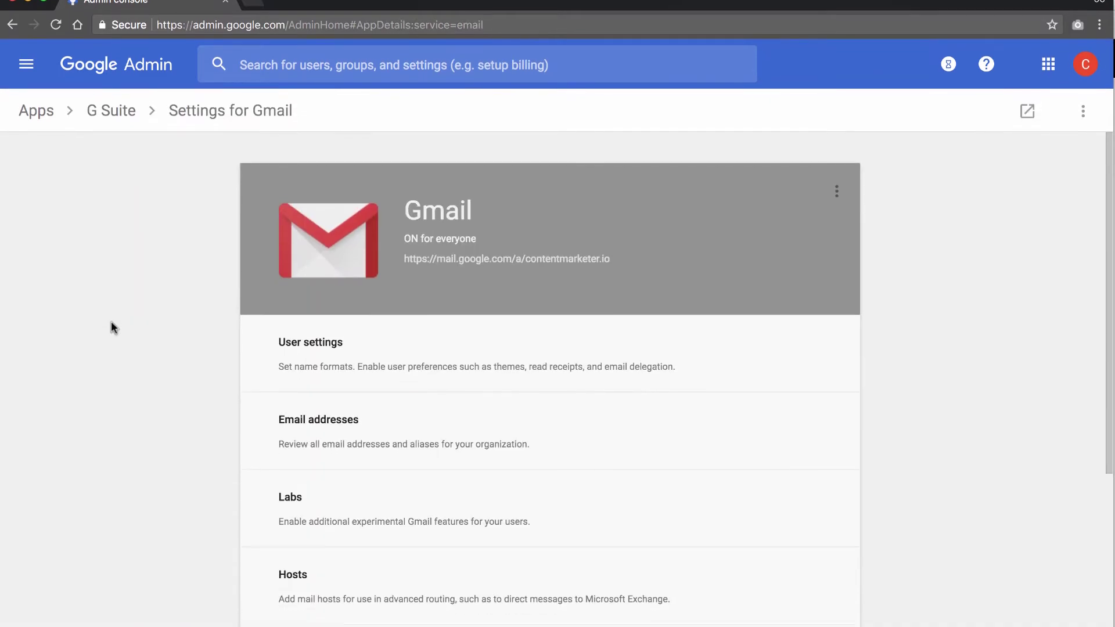
scroll(171, 384, down, 6)
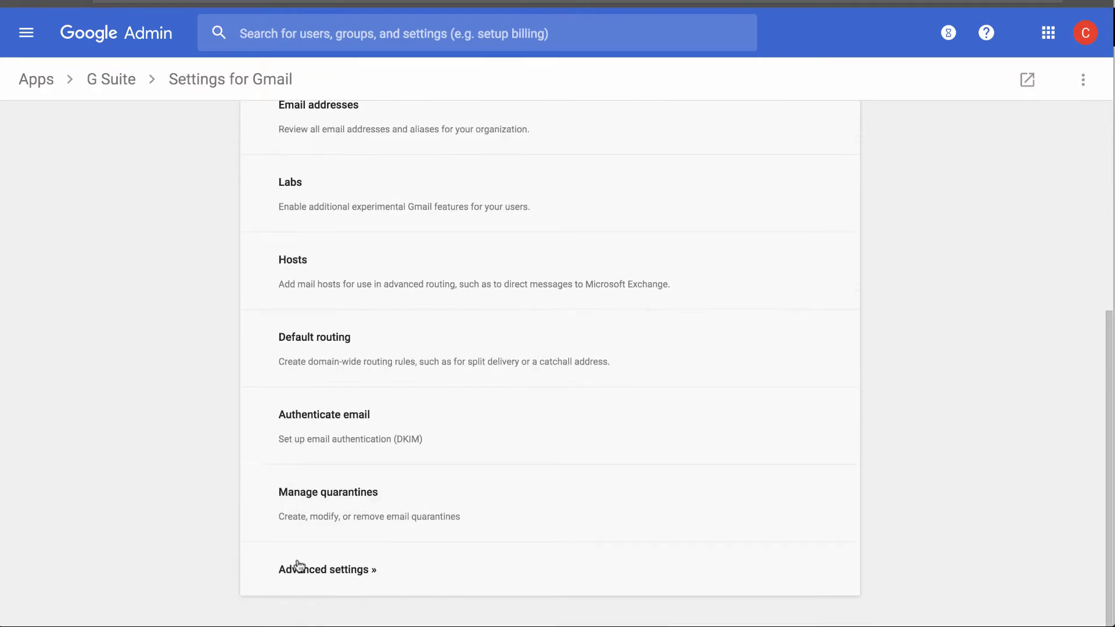
click(323, 570)
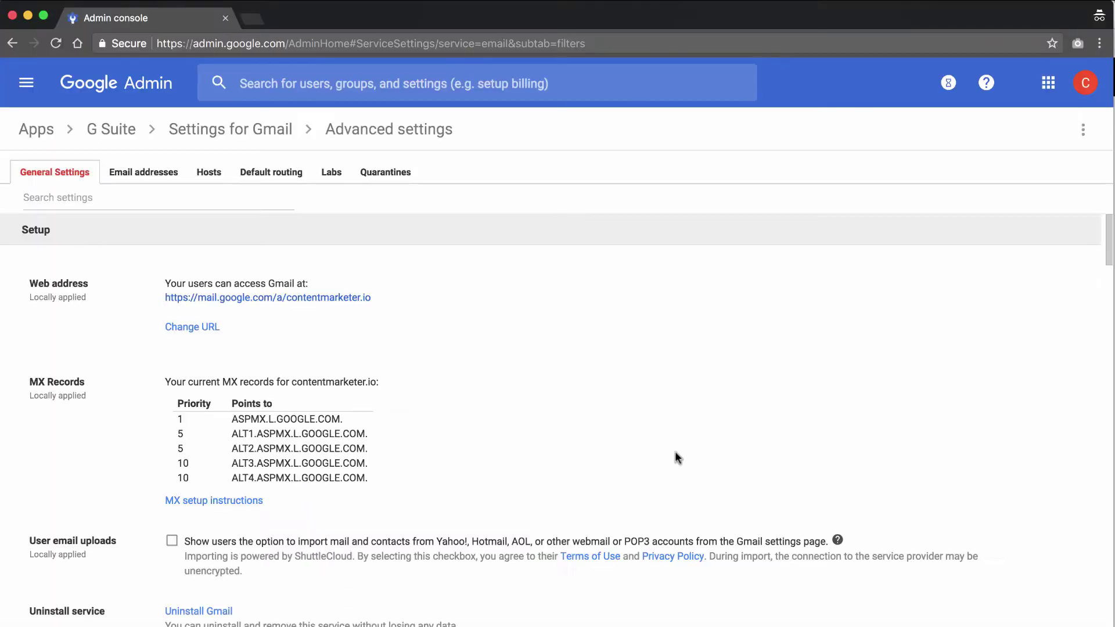
scroll(675, 452, down, 7)
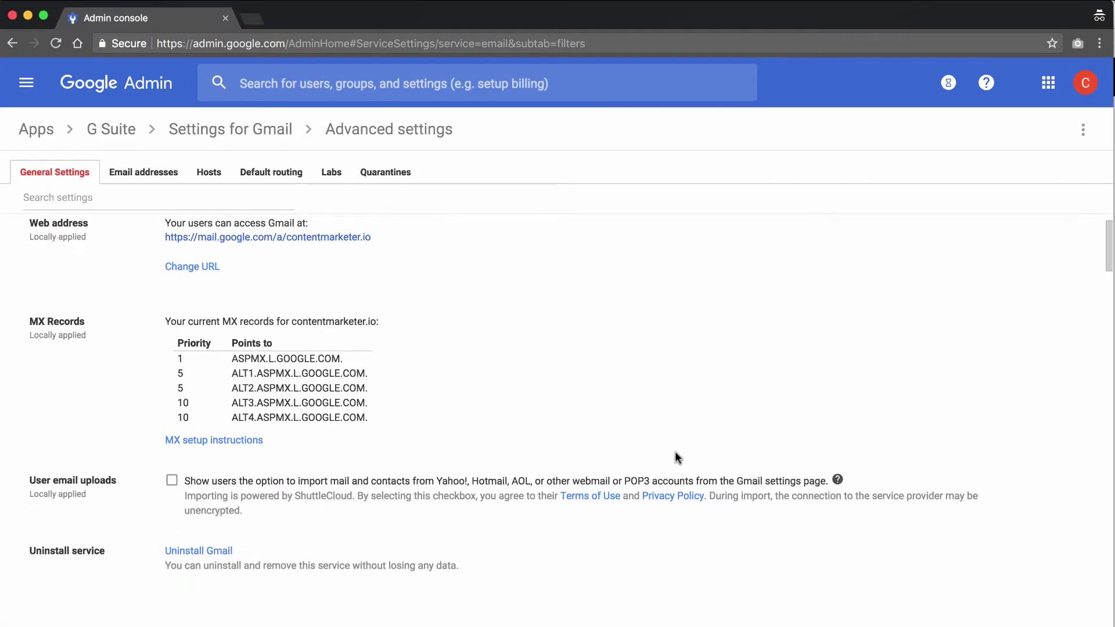
scroll(675, 451, down, 12)
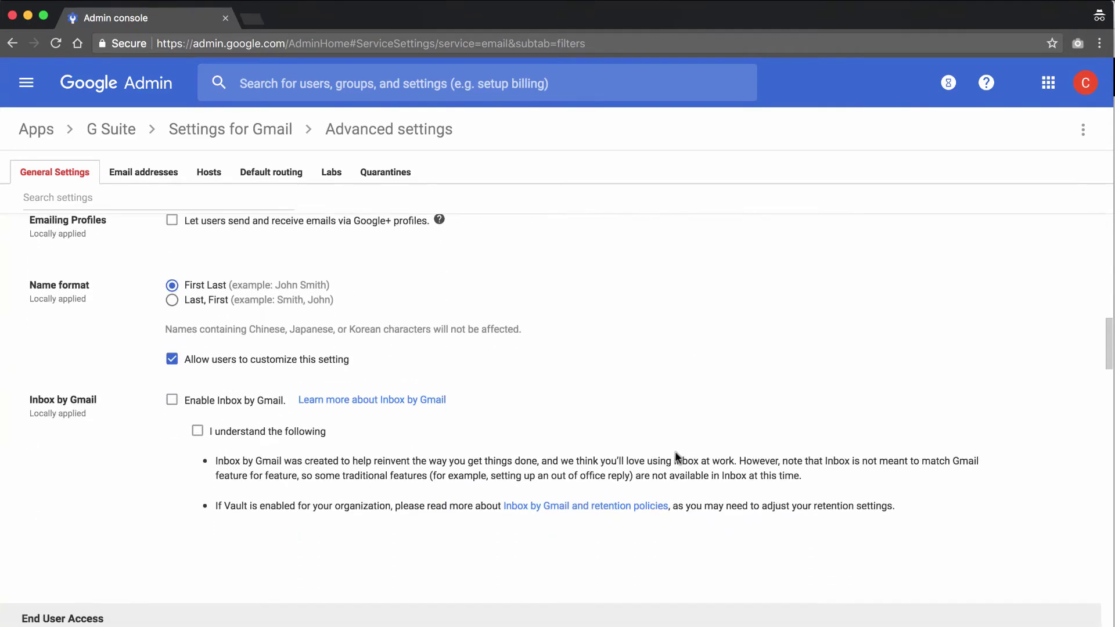
scroll(676, 458, down, 4)
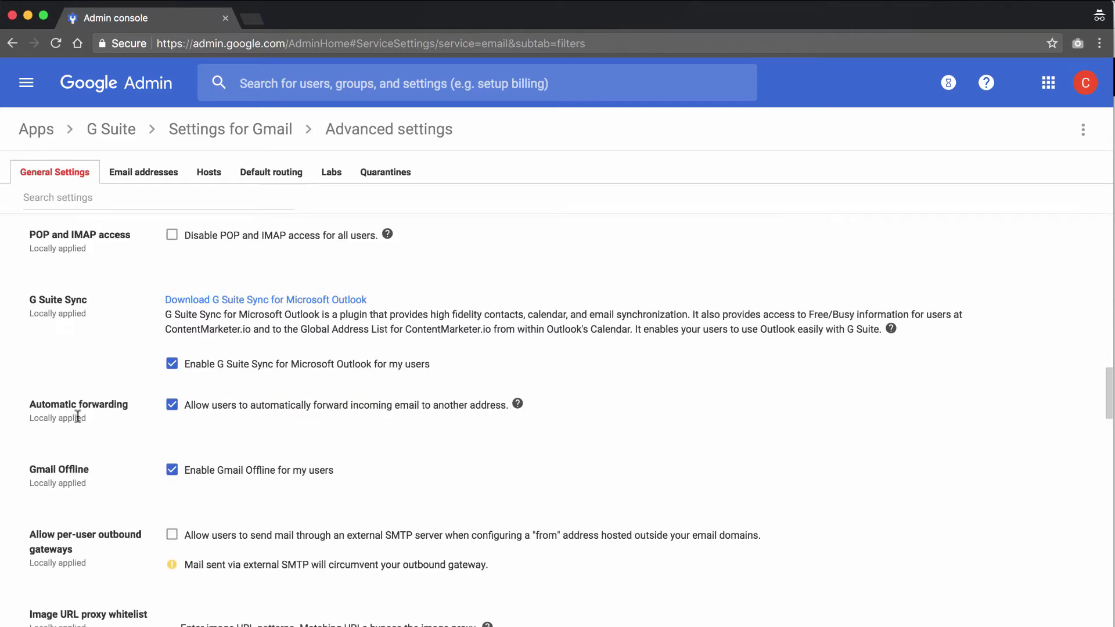
scroll(77, 417, down, 5)
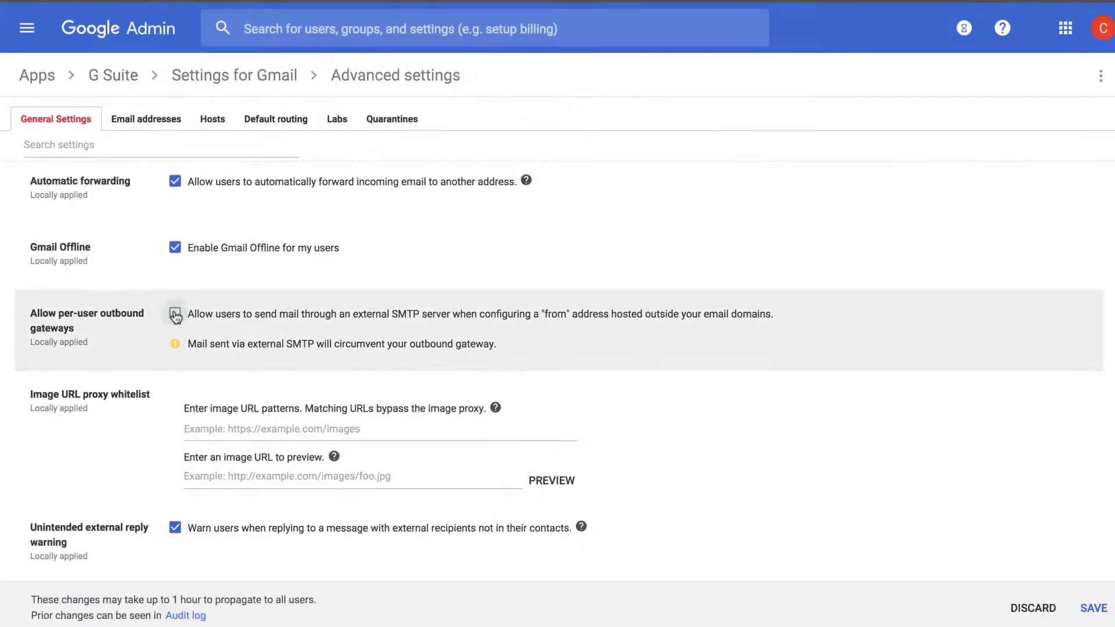
click(251, 295)
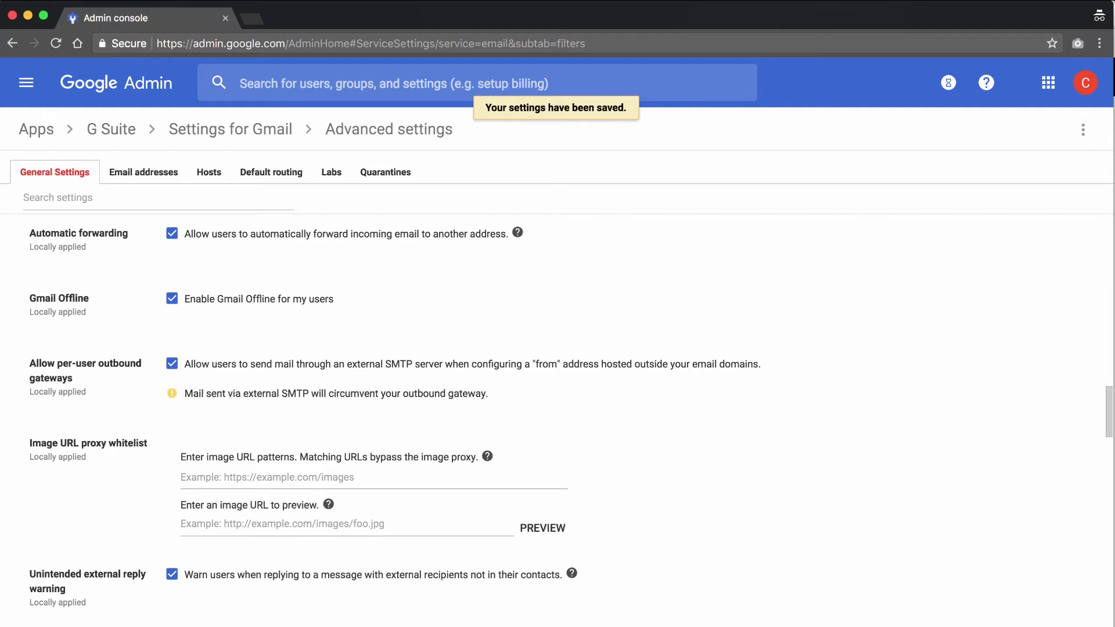
Show the Accounts tab of Gmail's full Settings from the Gmail window.
key(ctrl+Up)
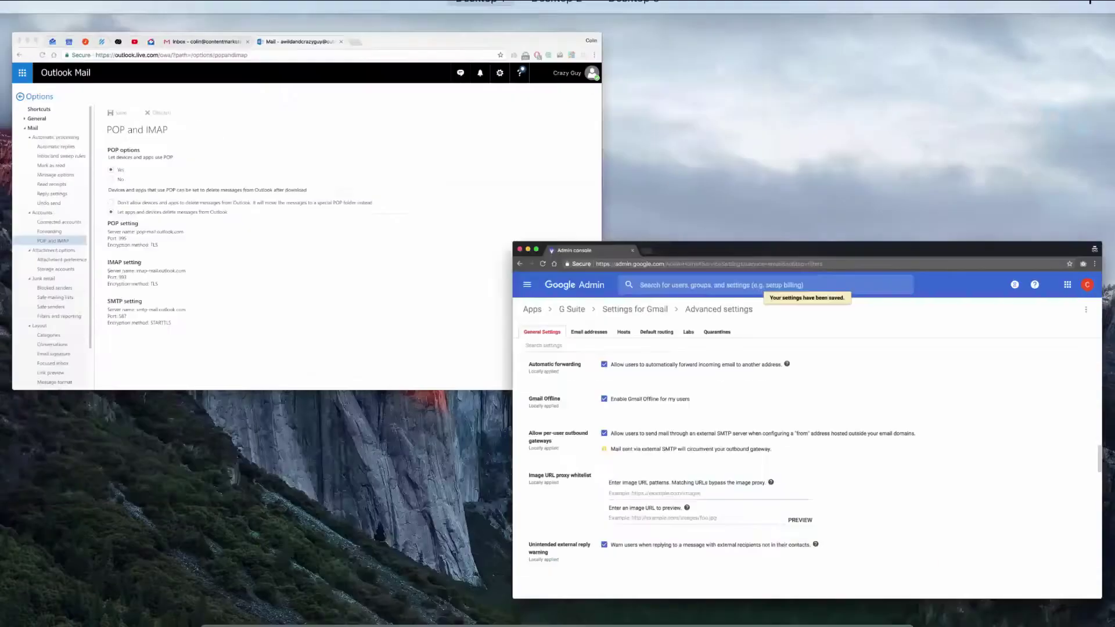
click(545, 350)
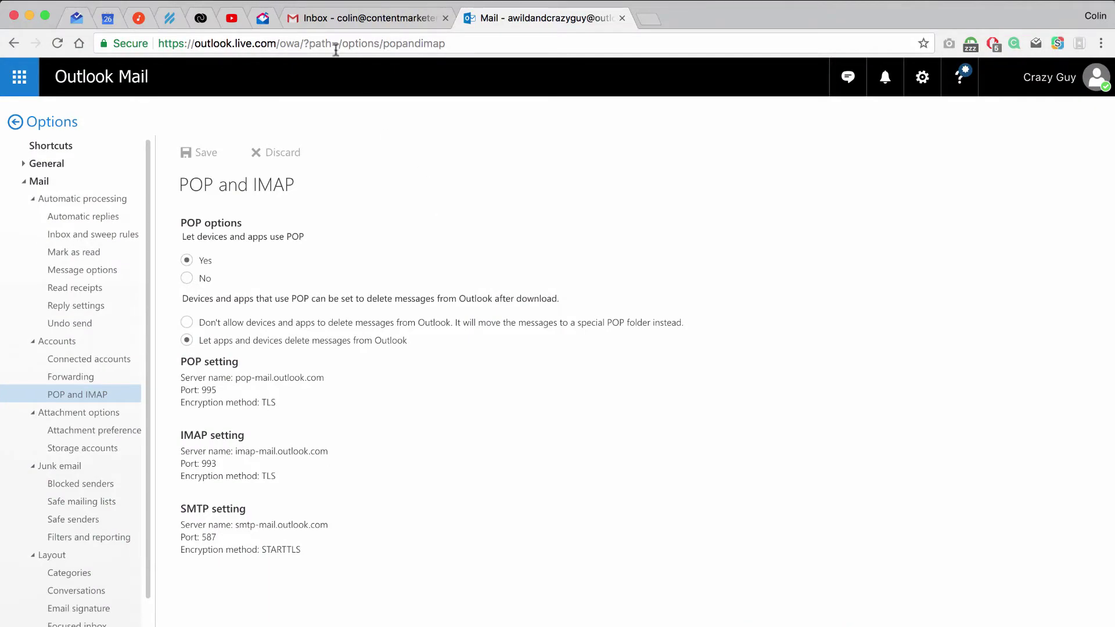
click(331, 18)
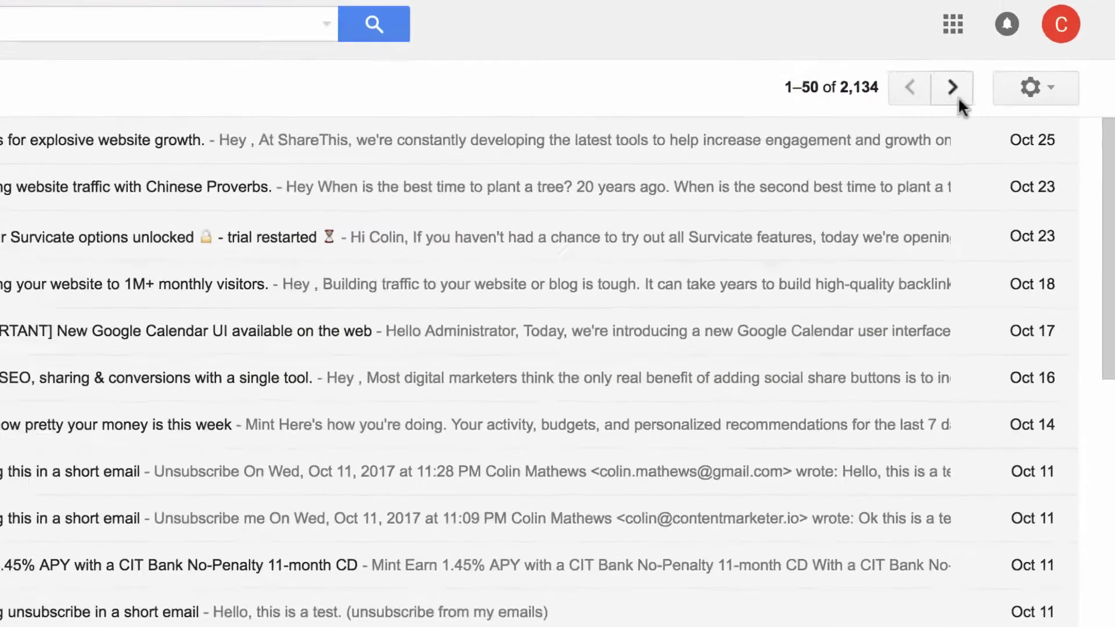
click(1053, 124)
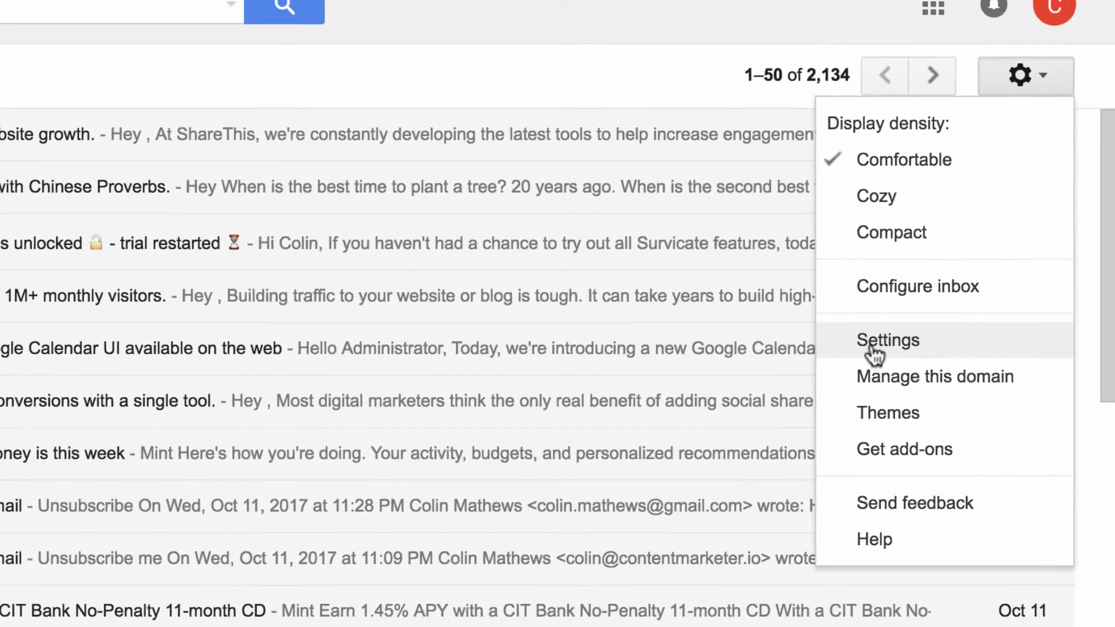
click(870, 351)
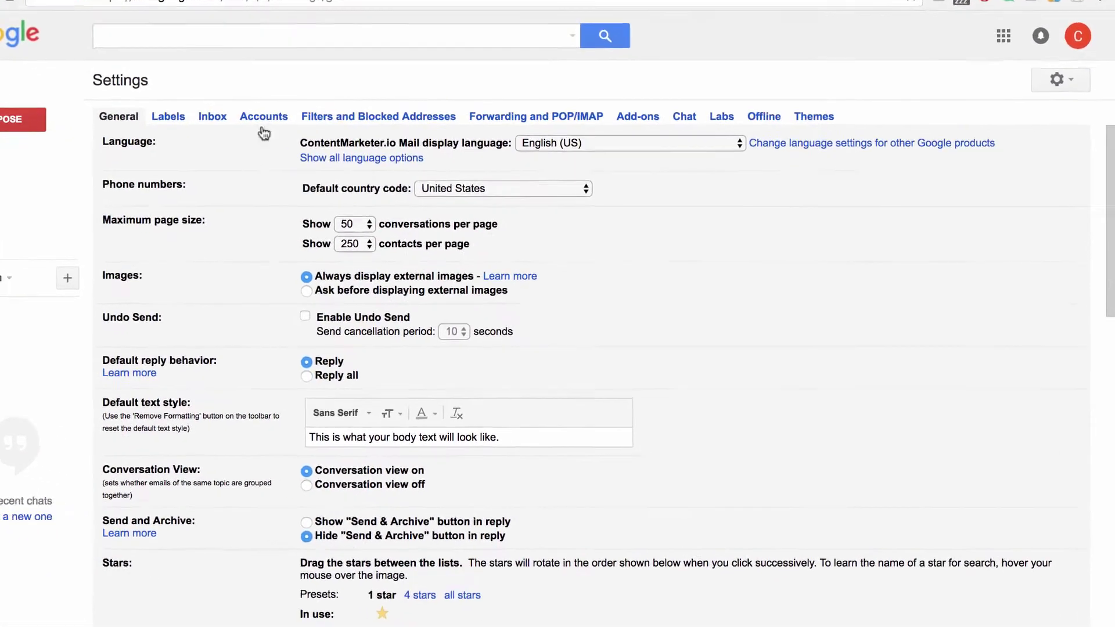
click(193, 70)
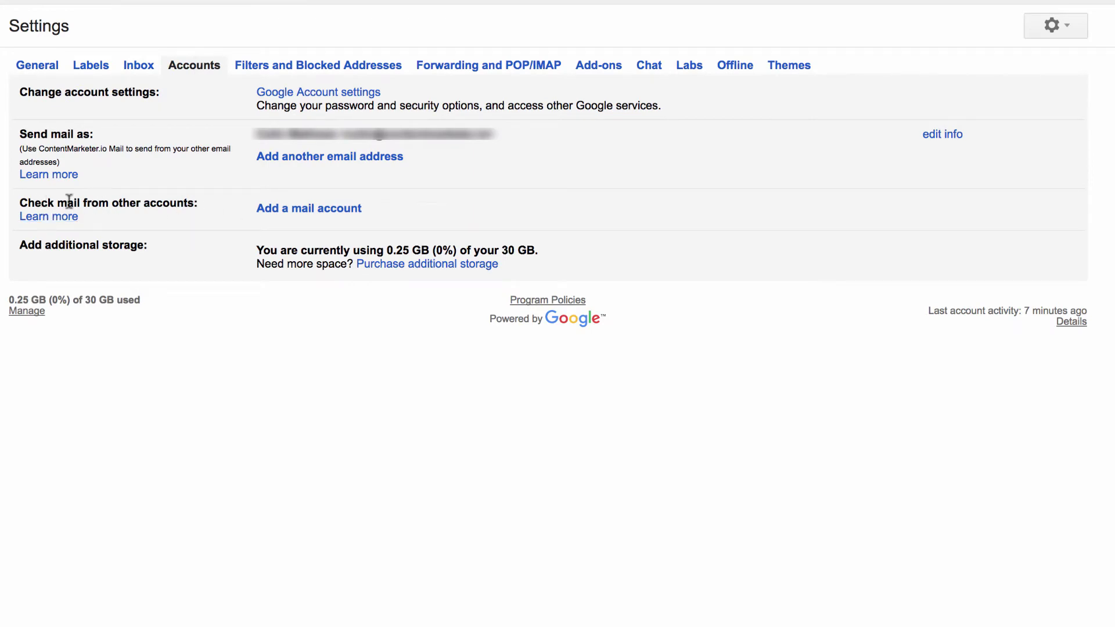
Add the Outlook address as a POP mail account in Gmail, entering the account password.
click(305, 209)
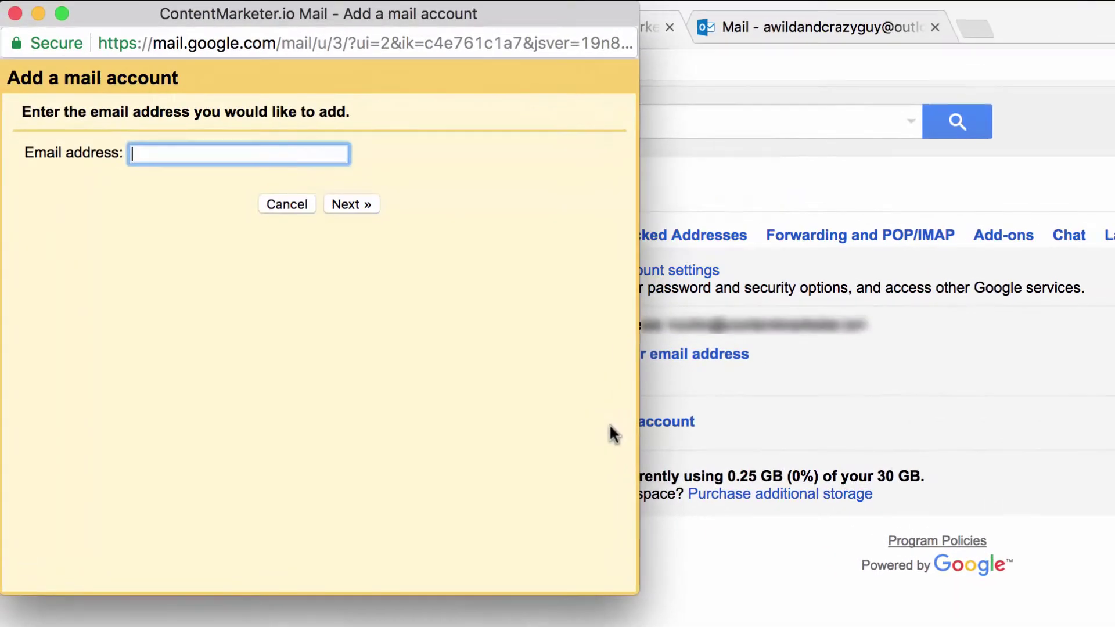
text(awil)
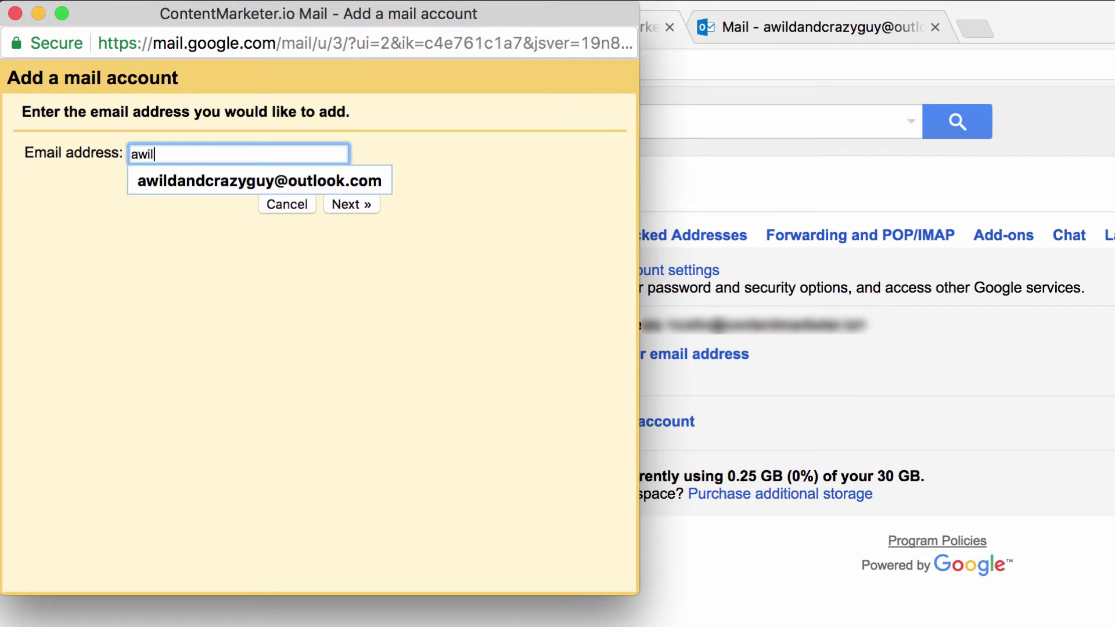
key(Down)
click(309, 187)
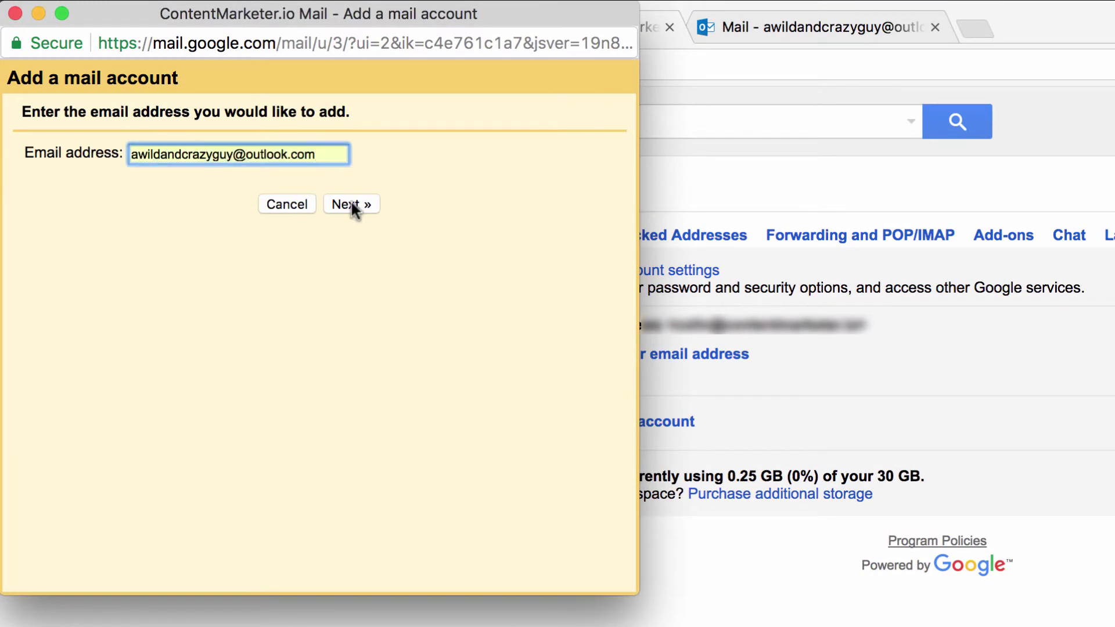
click(351, 204)
click(309, 202)
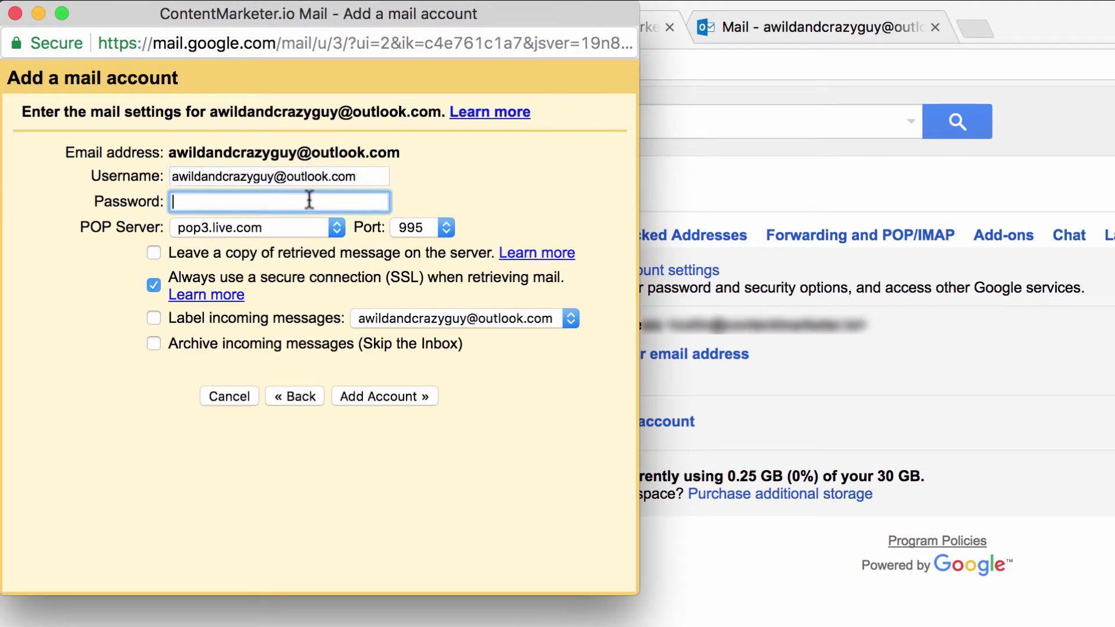
text(••••••••••)
click(392, 397)
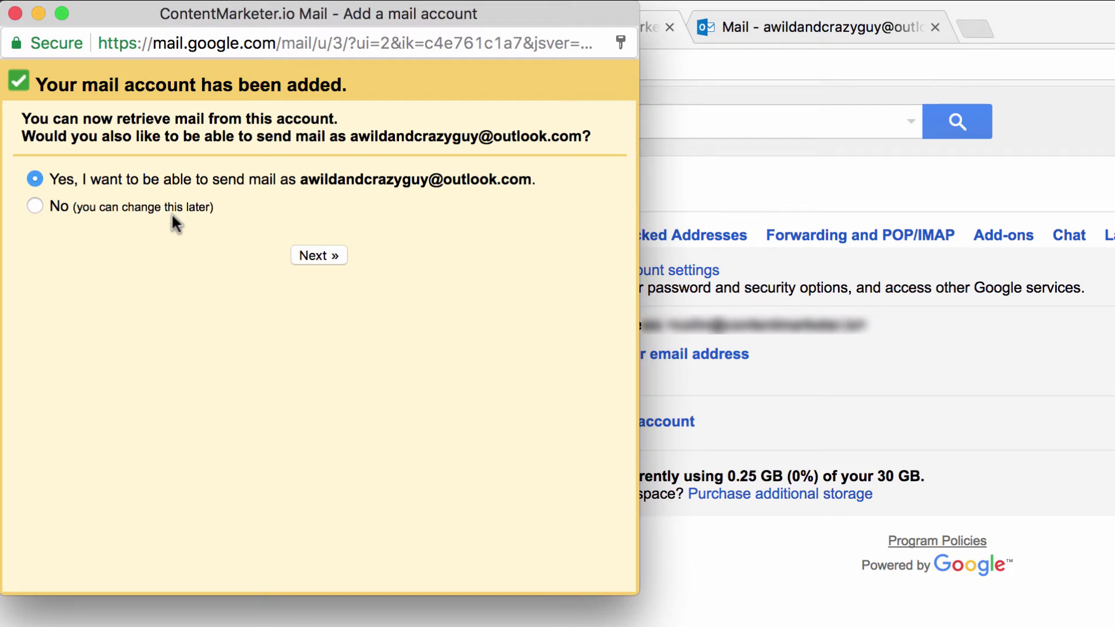
Choose to send as the Outlook address and submit its SMTP password for verification.
click(321, 256)
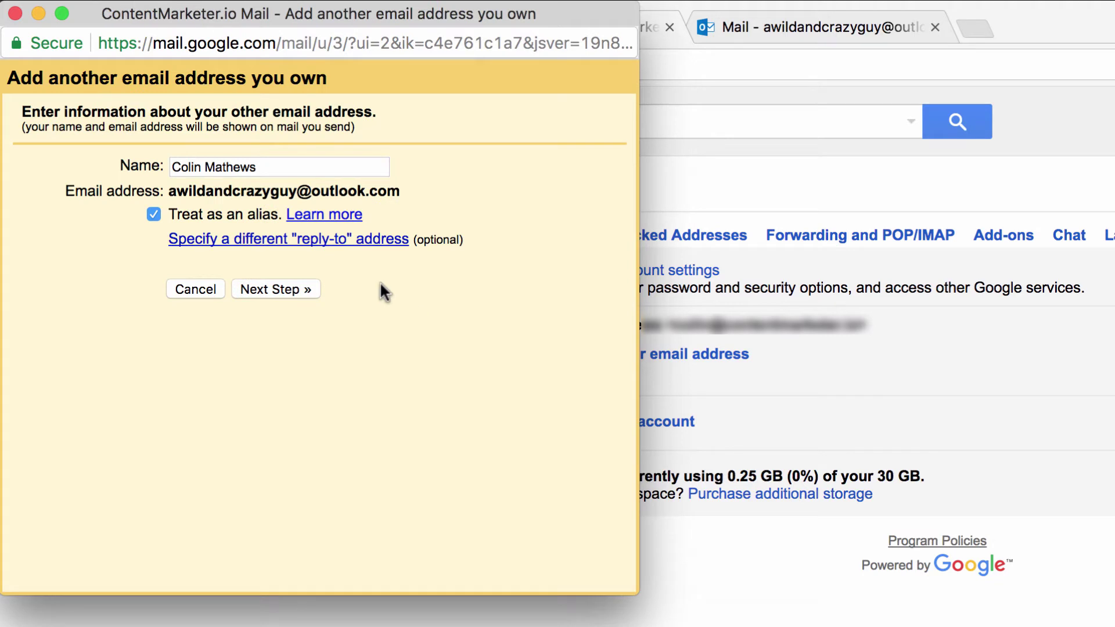
click(293, 293)
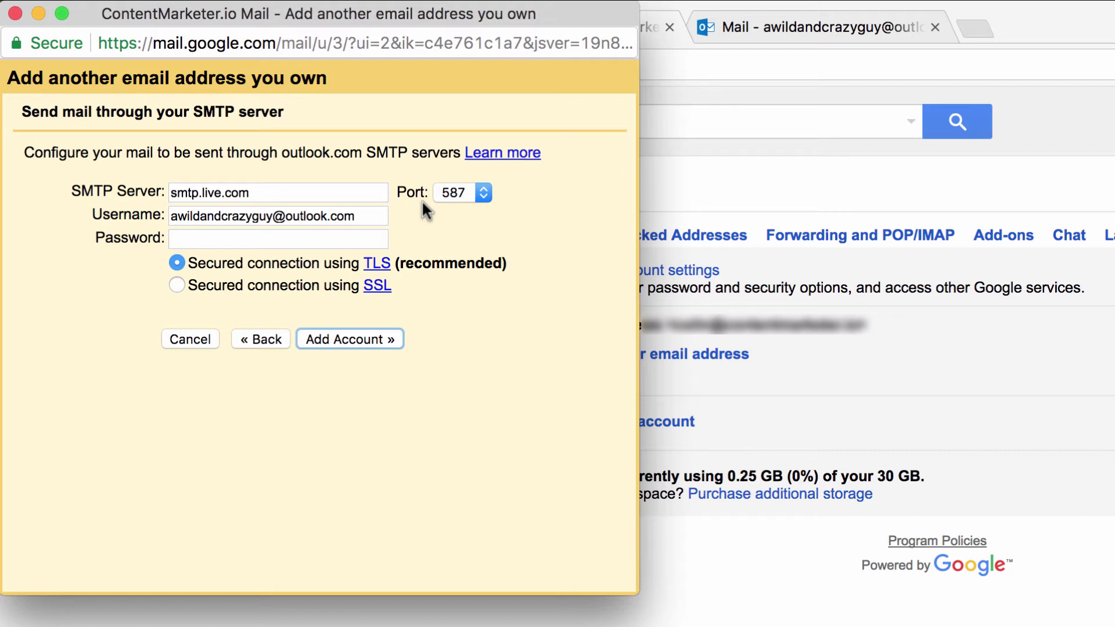
click(326, 238)
text(••••••••••)
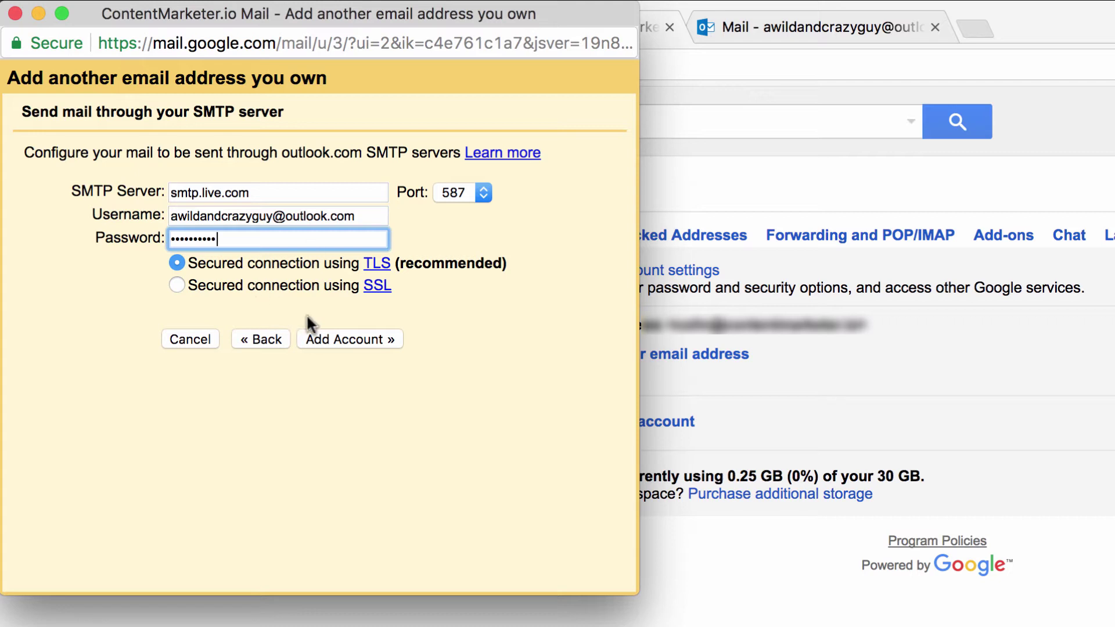
click(347, 335)
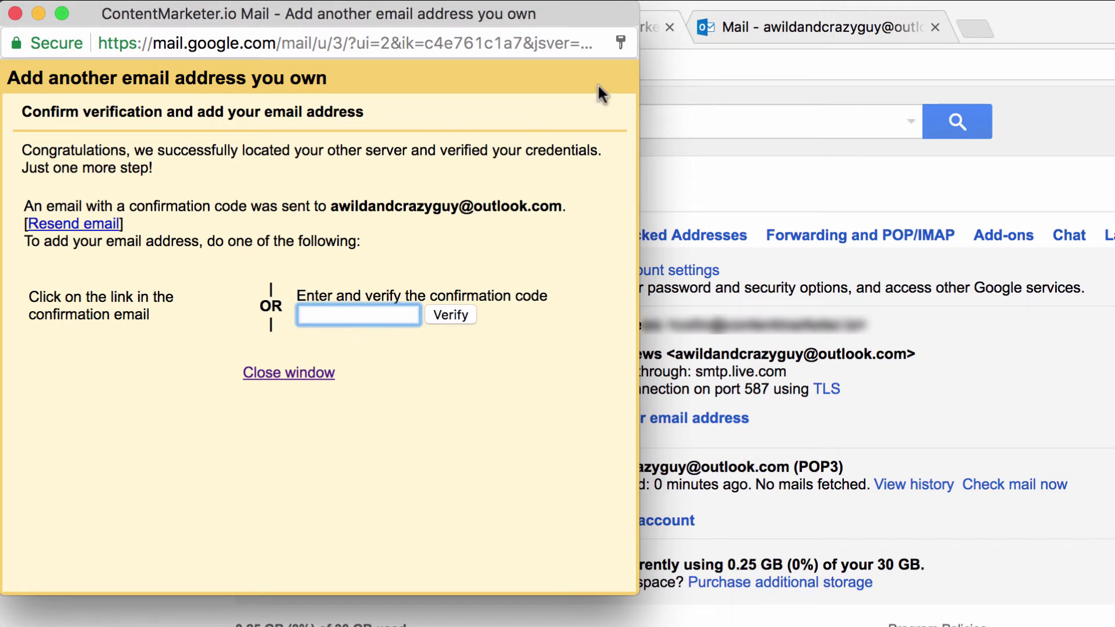
Copy the confirmation code from the ContentMarketer.io email in the Outlook inbox.
click(733, 25)
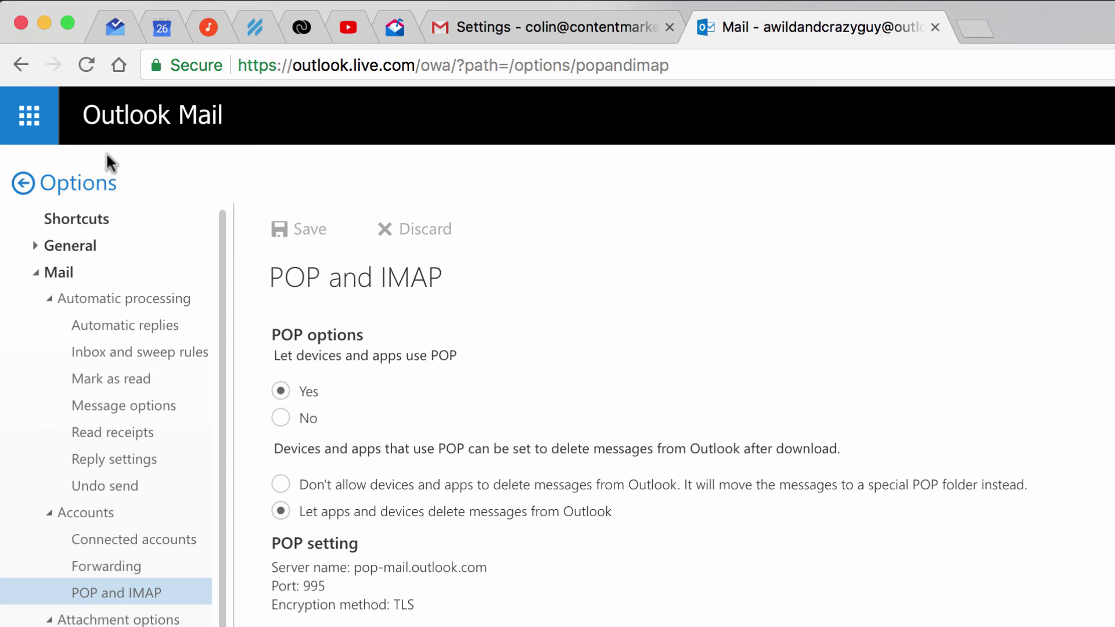
click(24, 184)
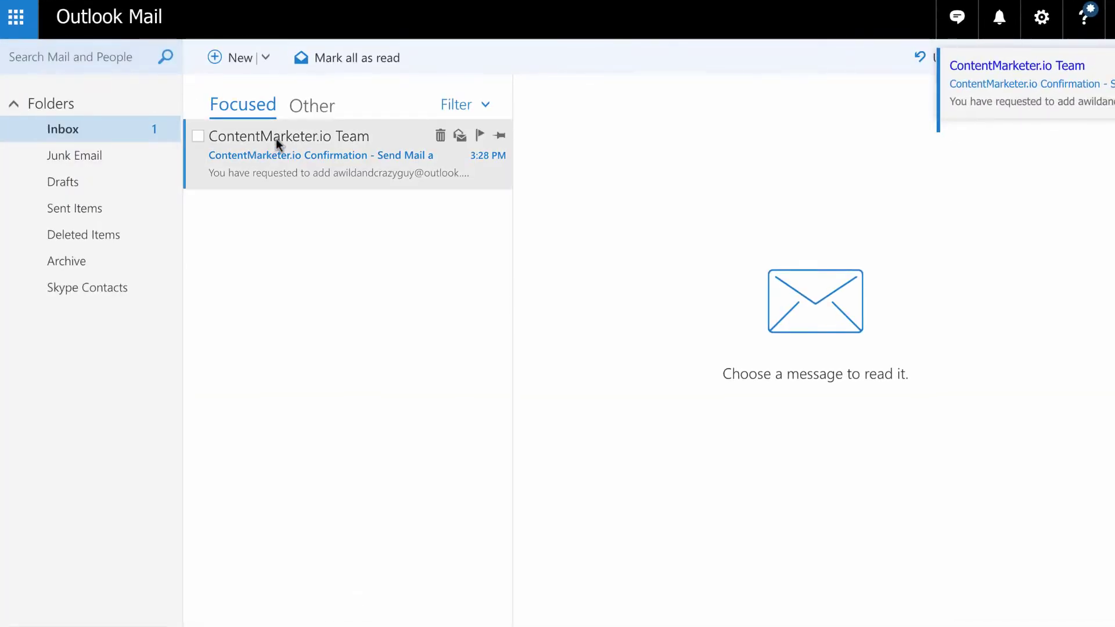
click(277, 138)
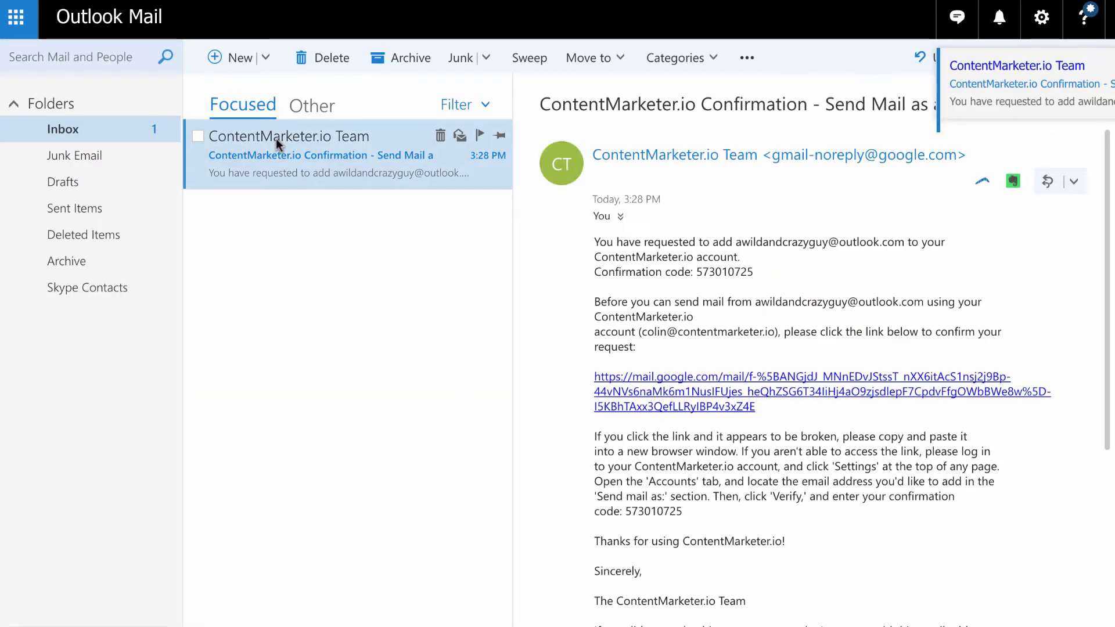
double_click(709, 271)
right_click(708, 272)
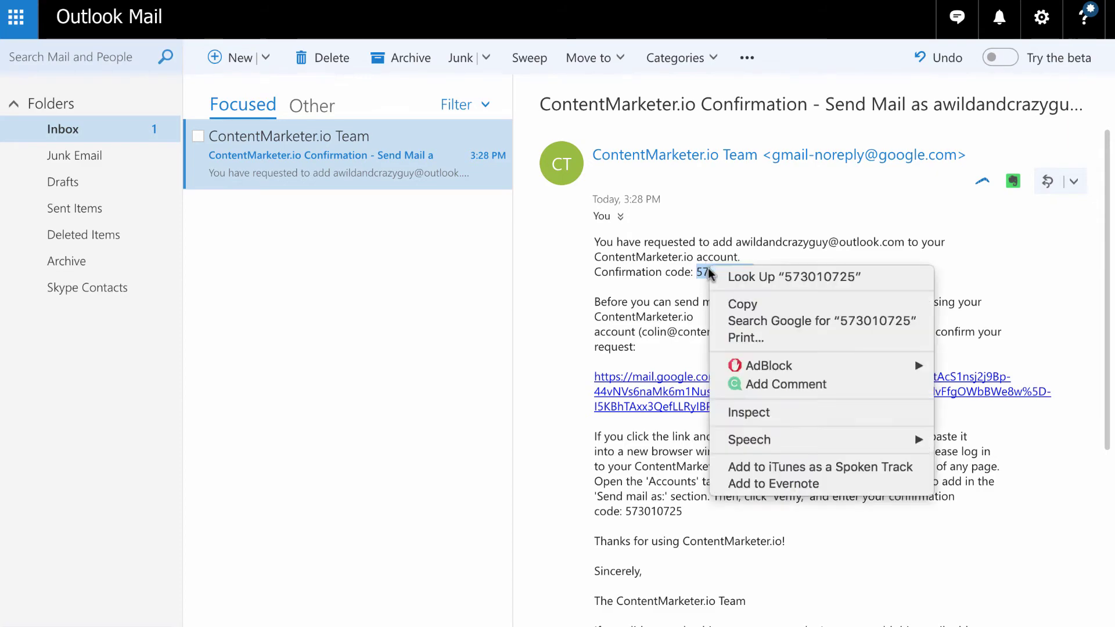
click(749, 306)
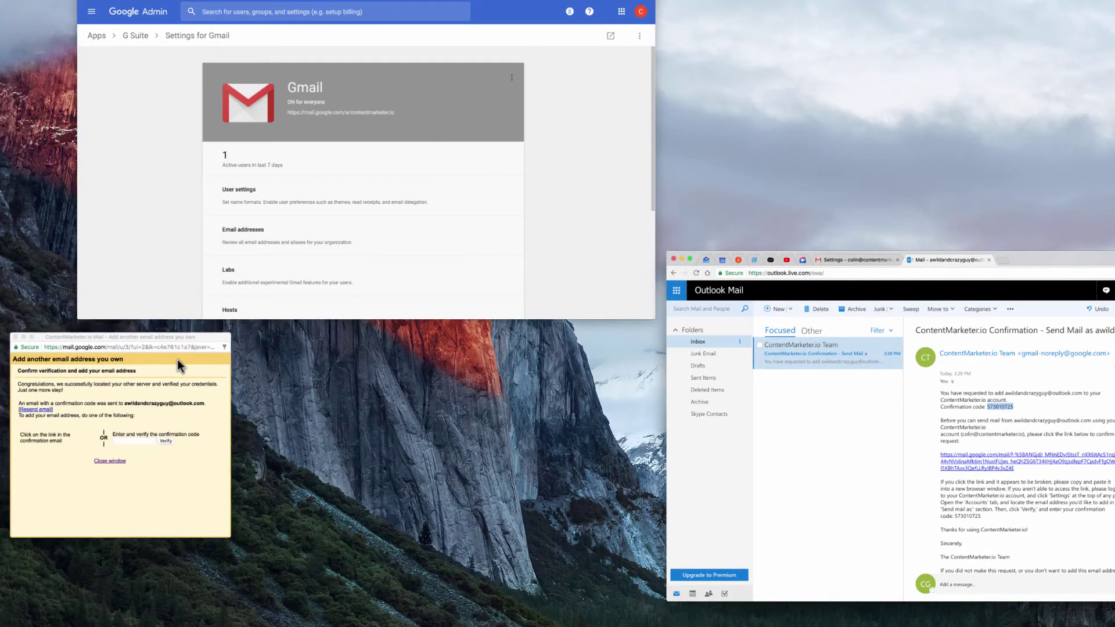
Paste the confirmation code into Gmail's verification popup, verify it, and return to Settings.
click(178, 365)
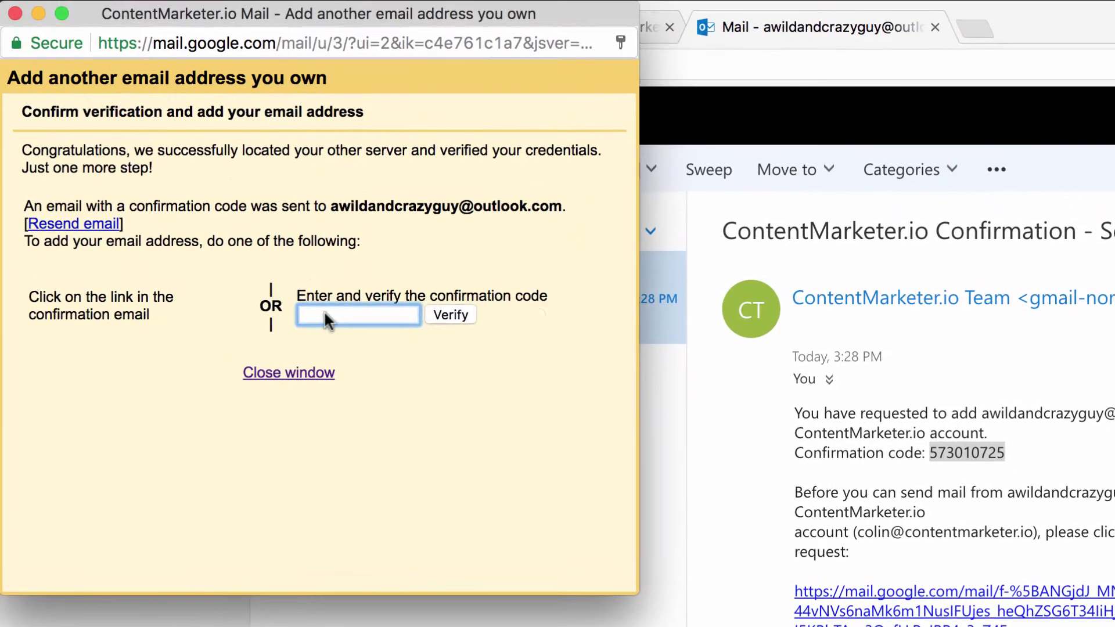
right_click(324, 313)
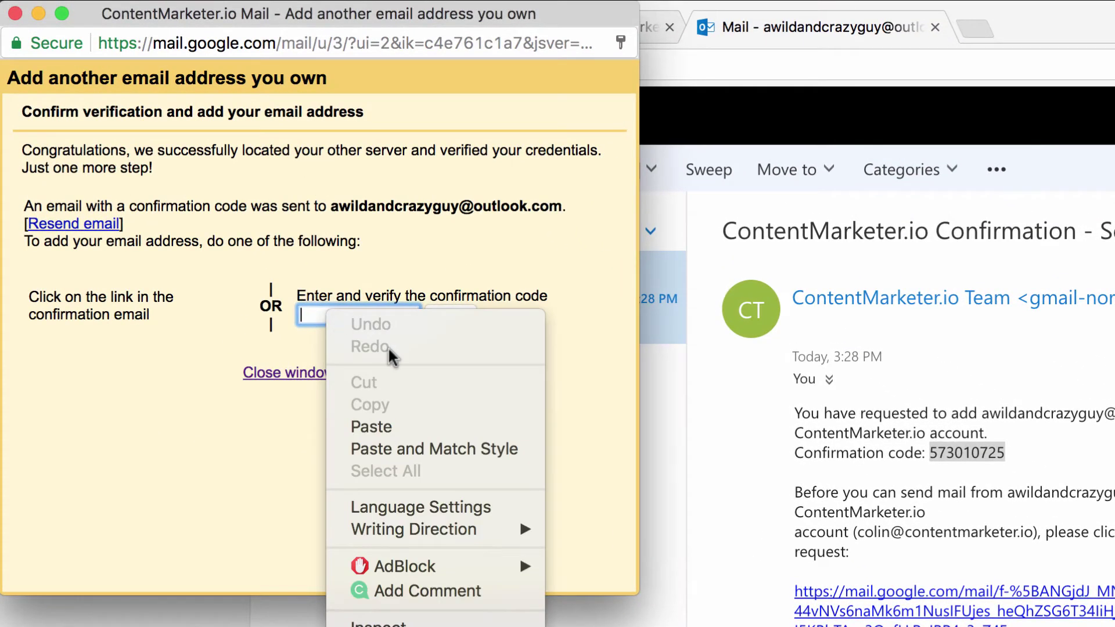
click(375, 427)
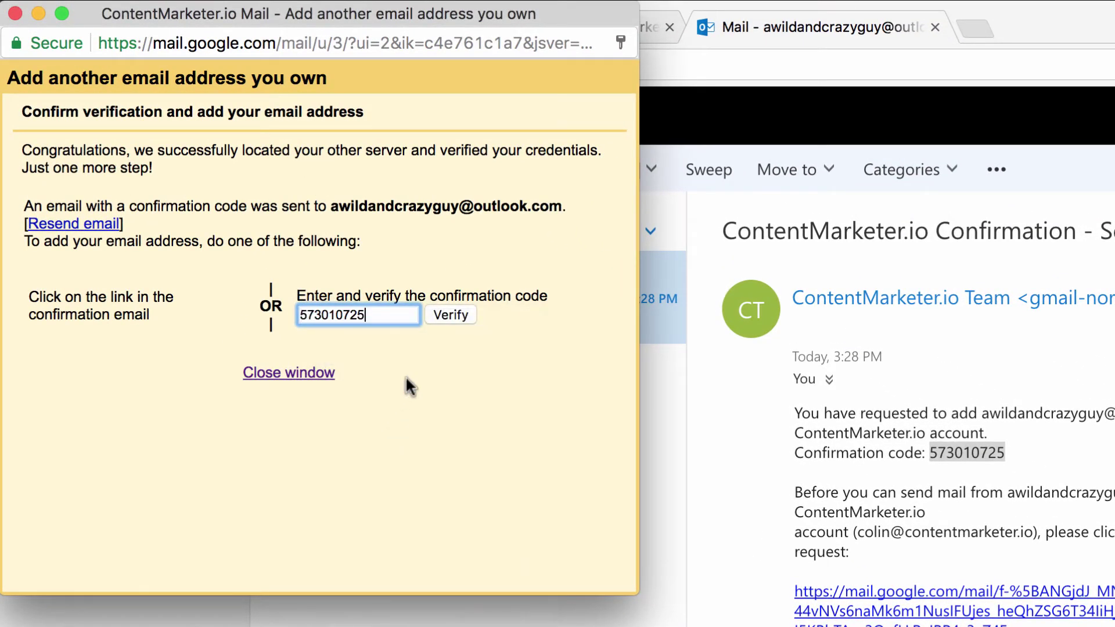
click(440, 315)
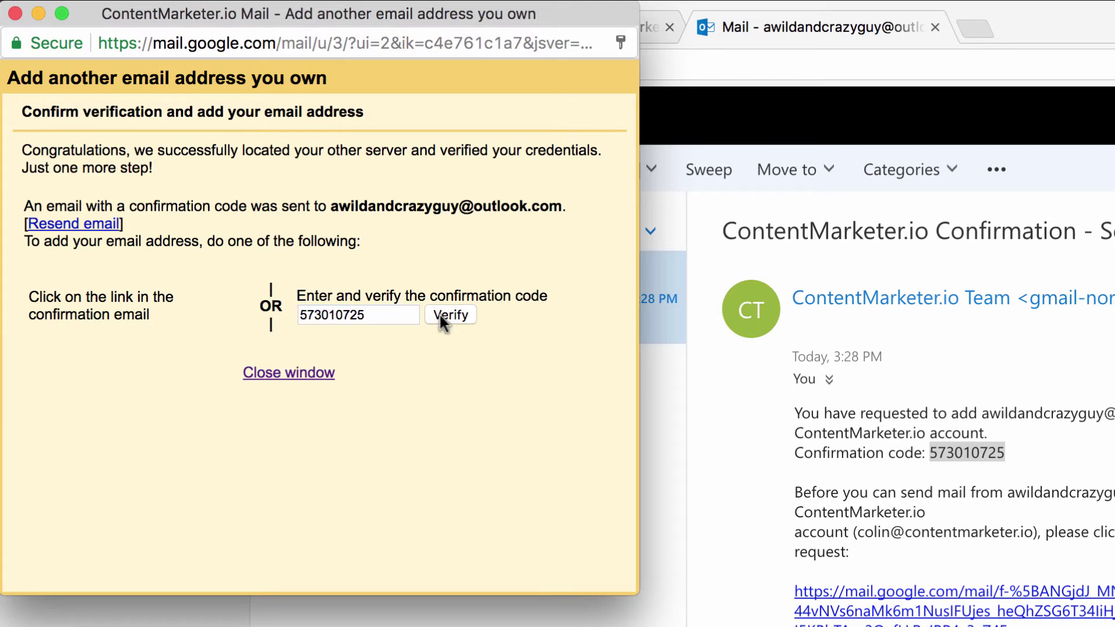
click(618, 29)
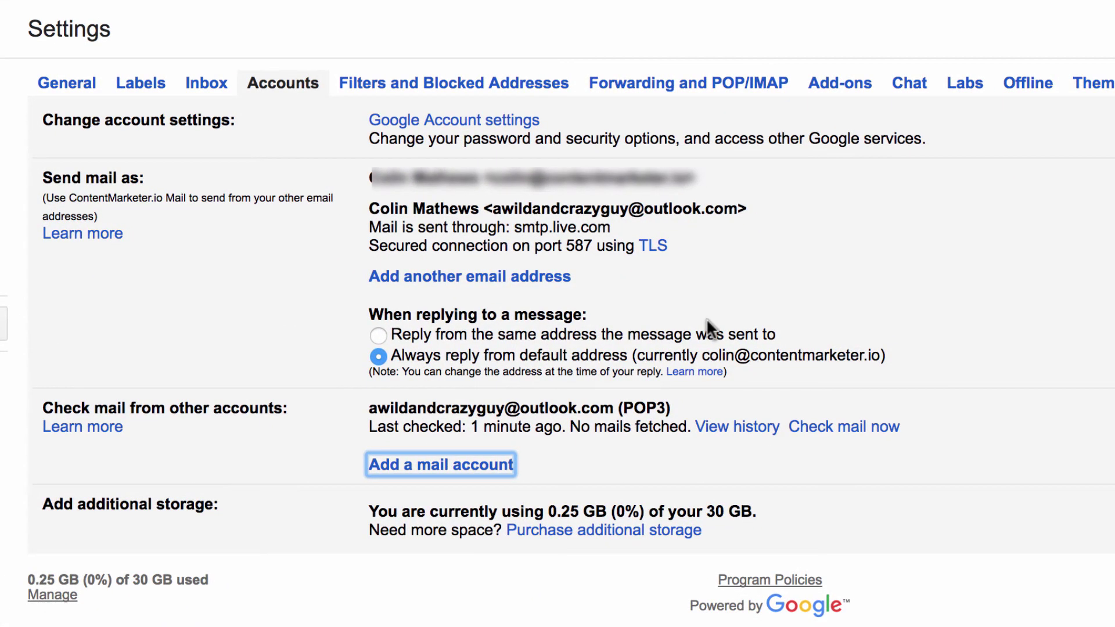
Run Check mail now for the Outlook POP3 account, then return to the Gmail inbox.
click(314, 440)
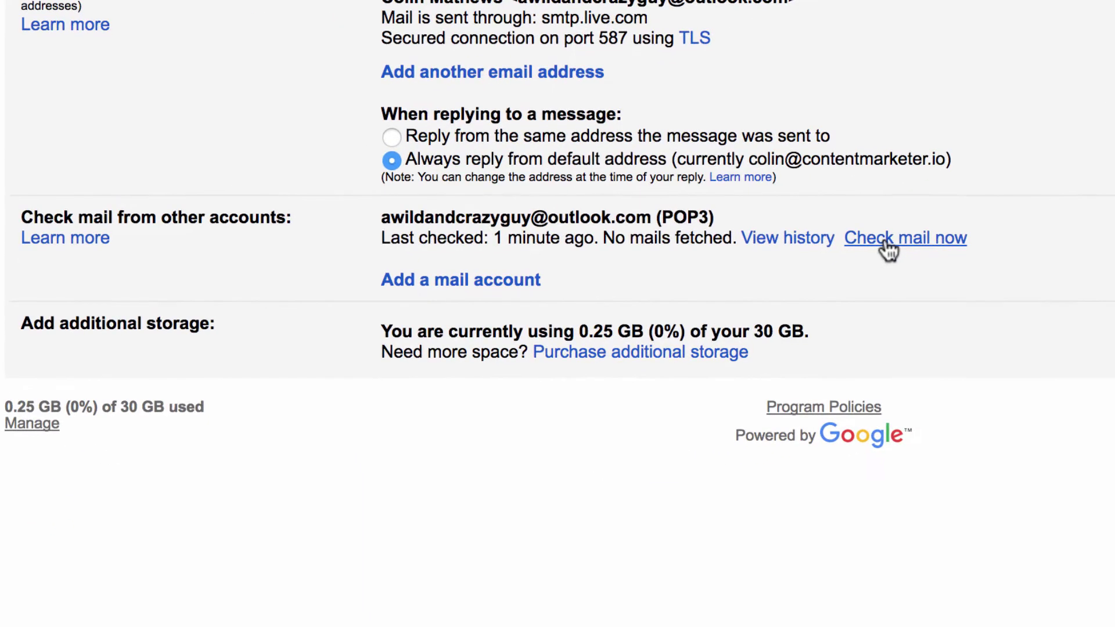
click(886, 242)
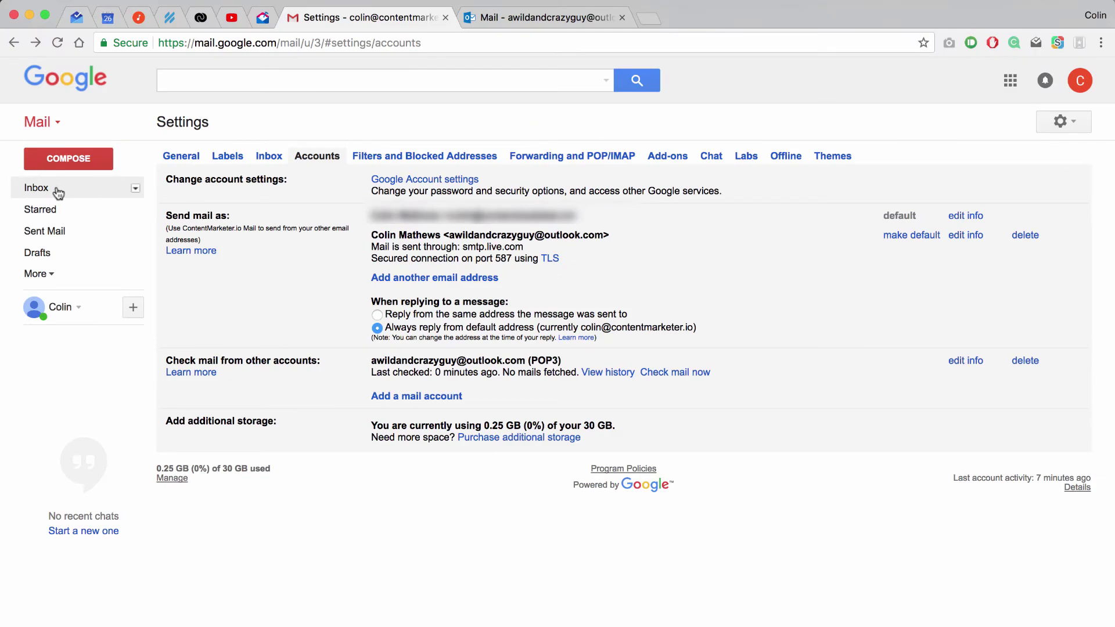
click(57, 191)
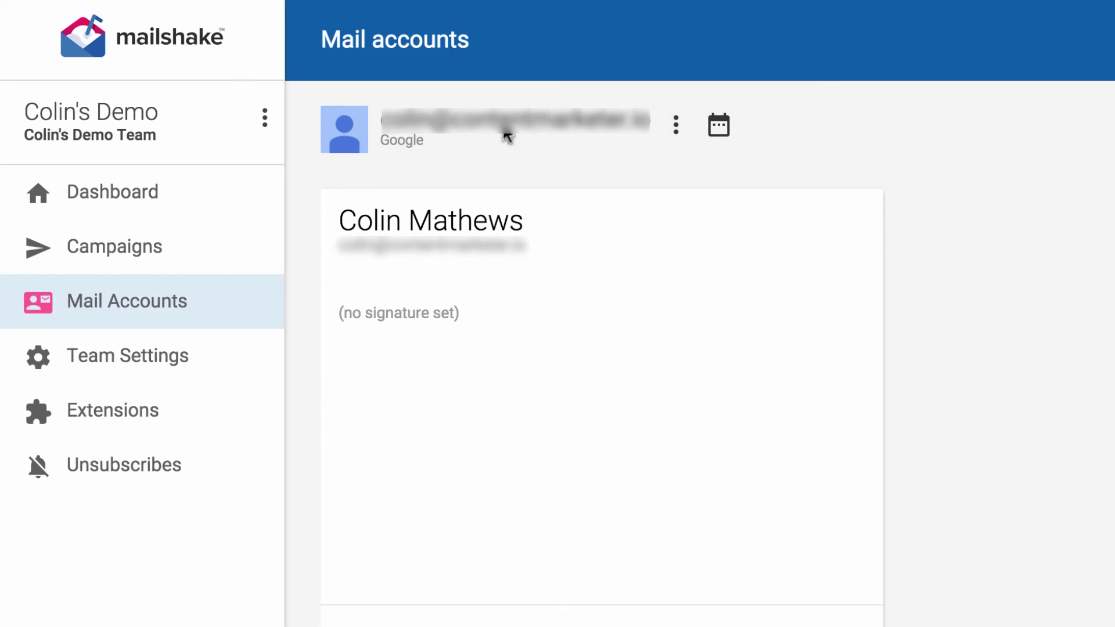
Create an alias with the sender's name and Outlook address, acknowledging the notes, then save.
click(675, 134)
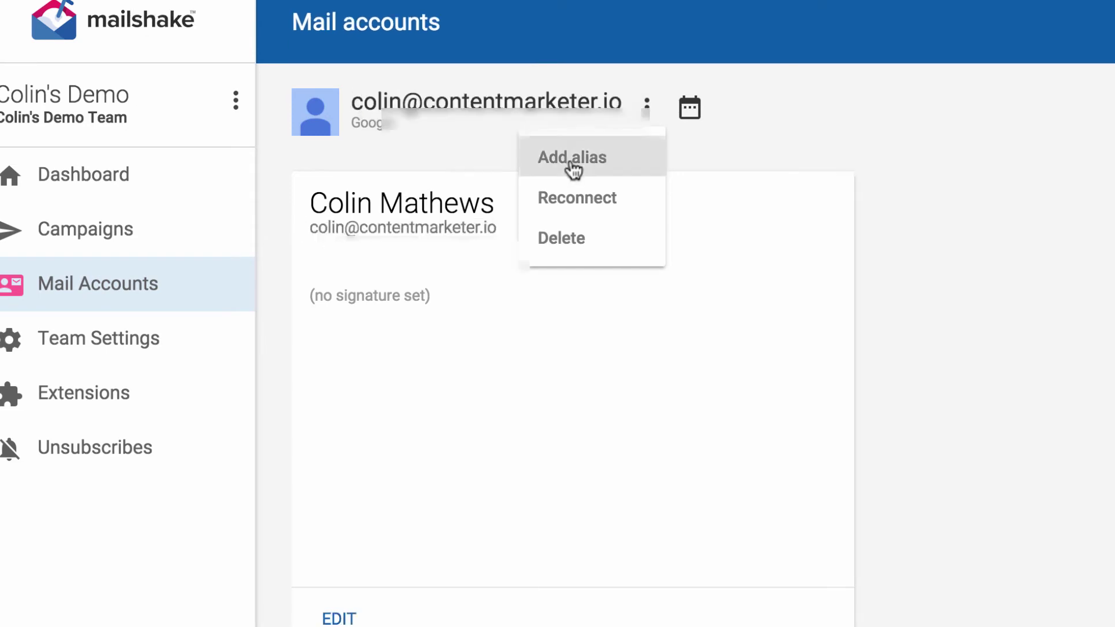
click(573, 168)
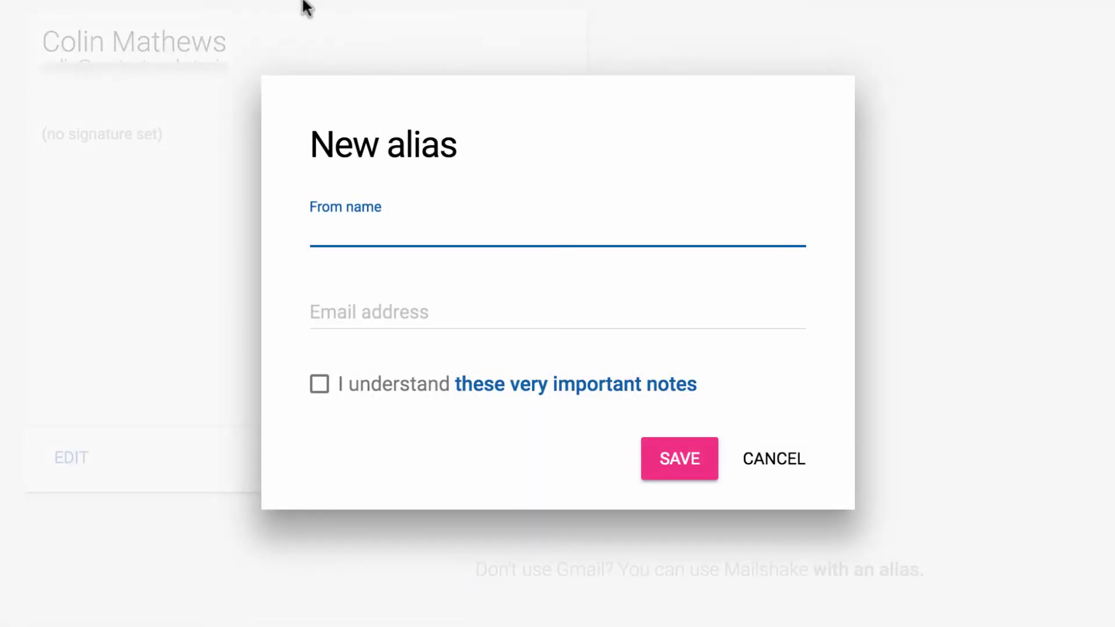
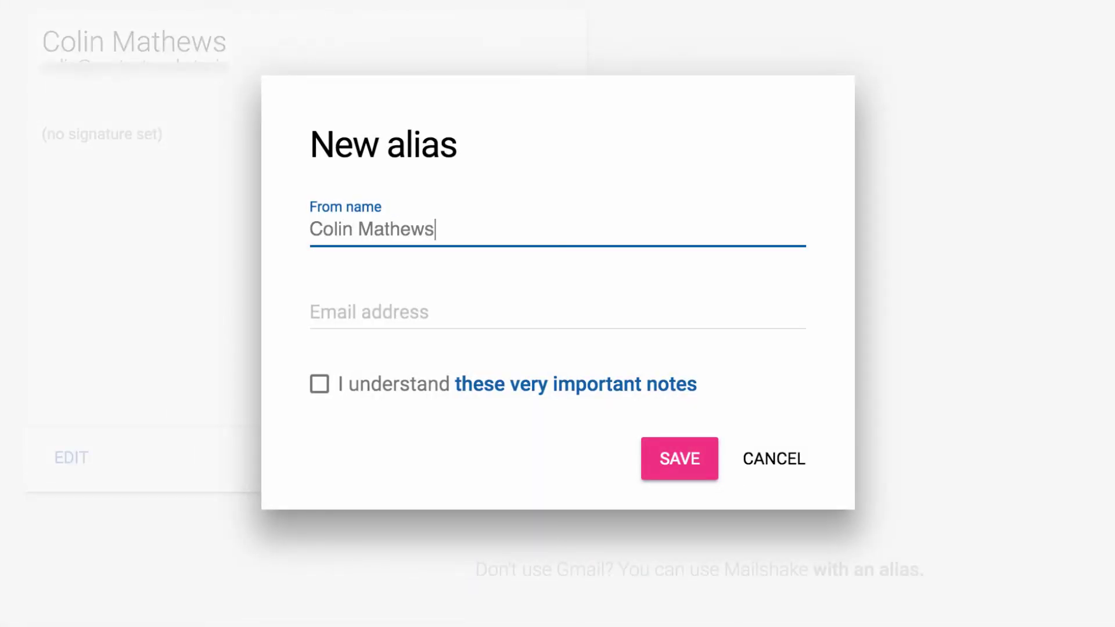
click(557, 314)
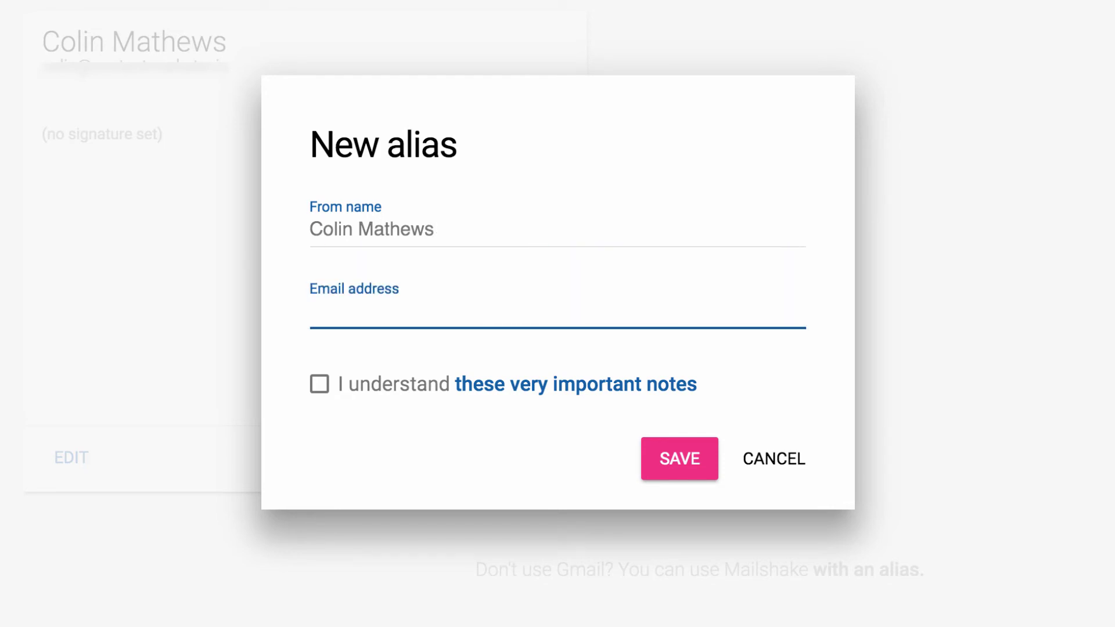
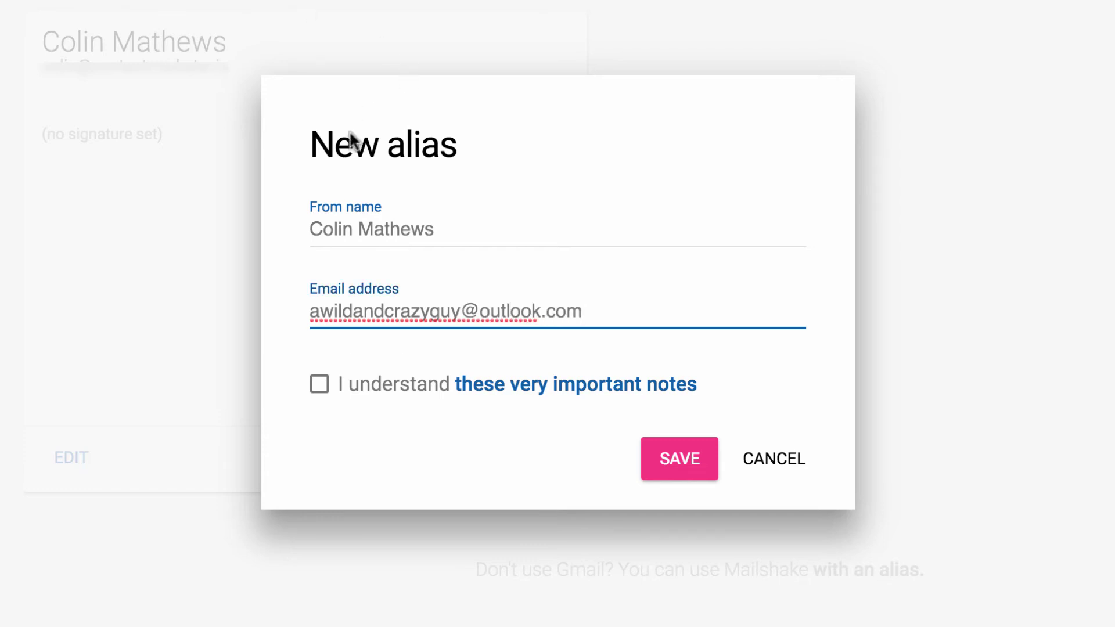
click(359, 383)
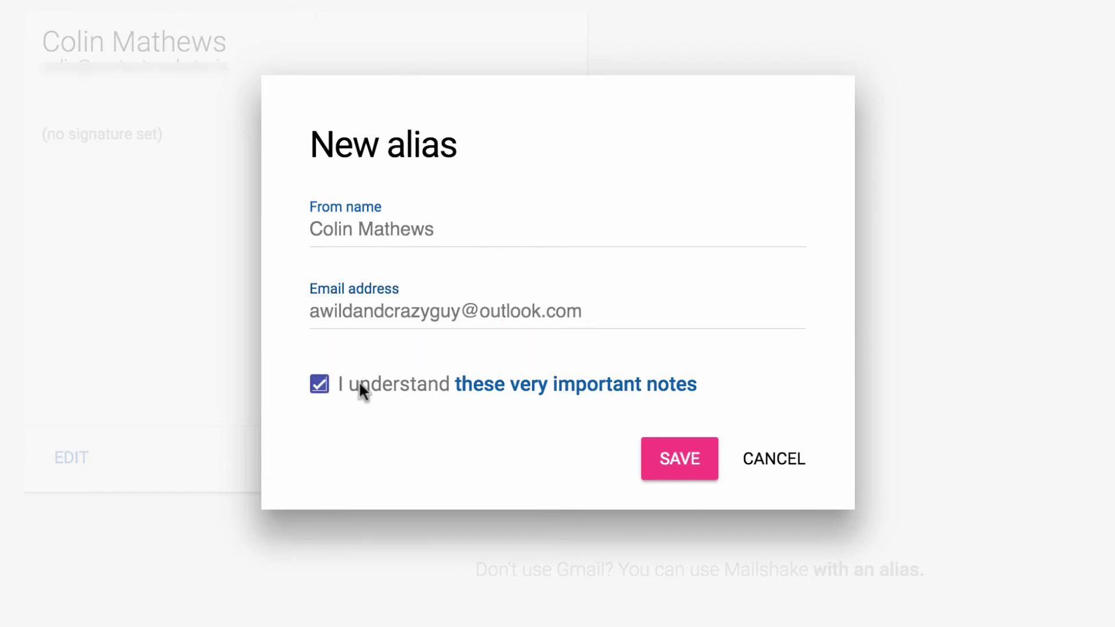
click(679, 462)
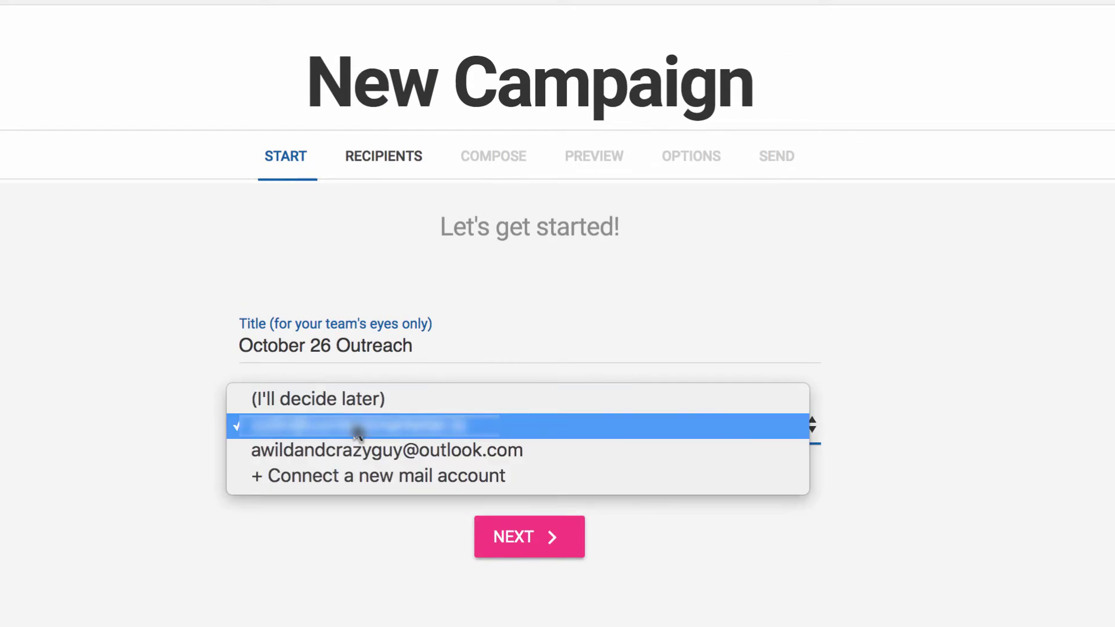
Send the new campaign from the outlook.com alias and title it 'Testing alias replies'.
click(309, 443)
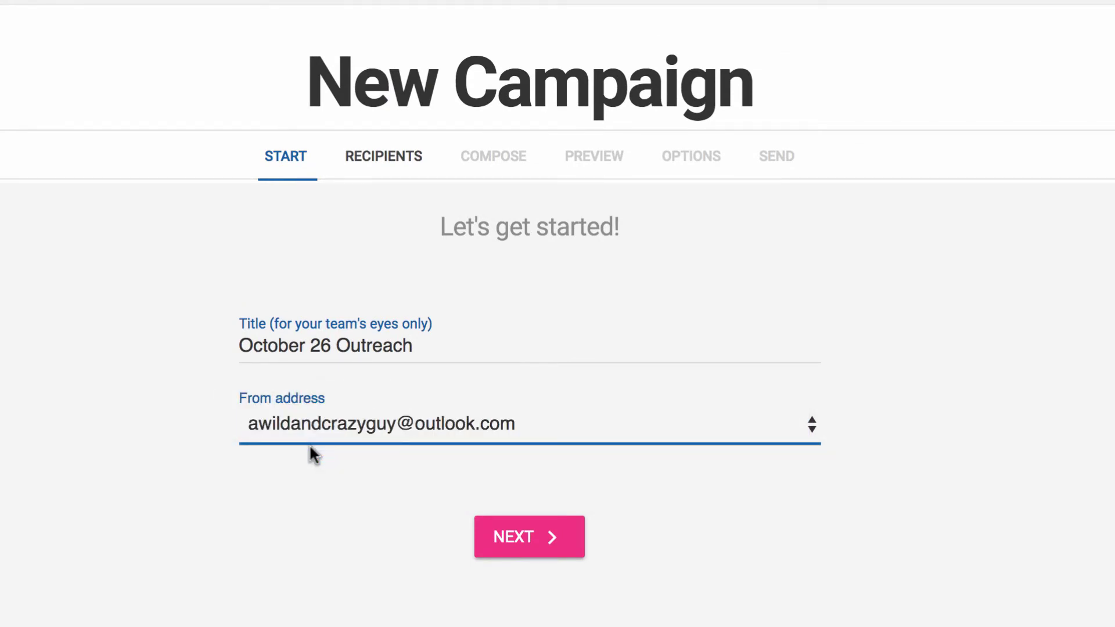
click(428, 351)
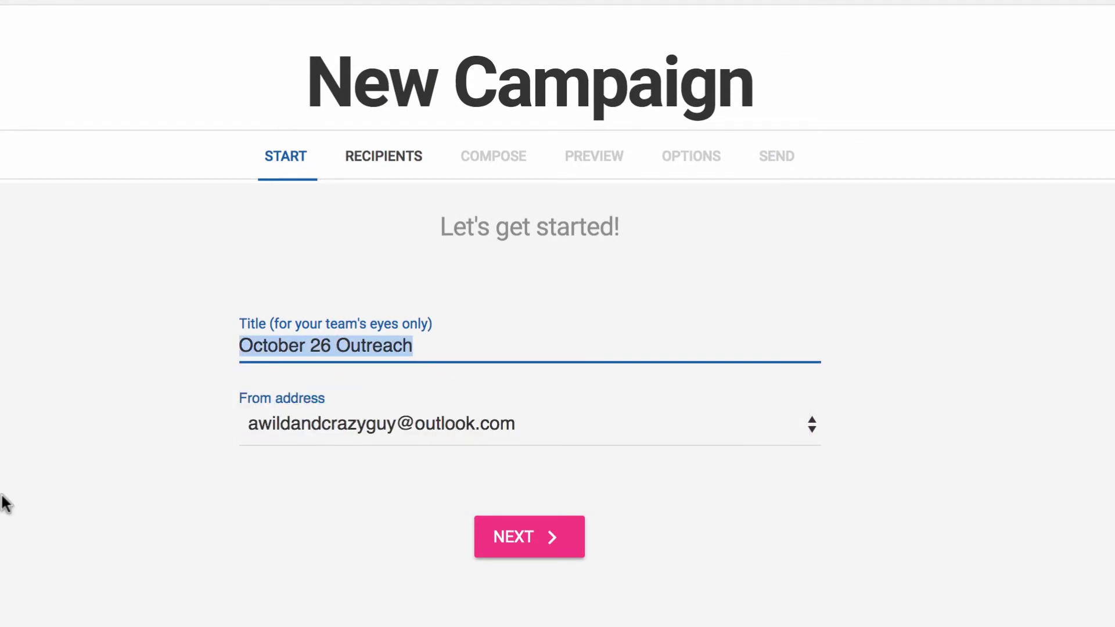
text(Testing alias r)
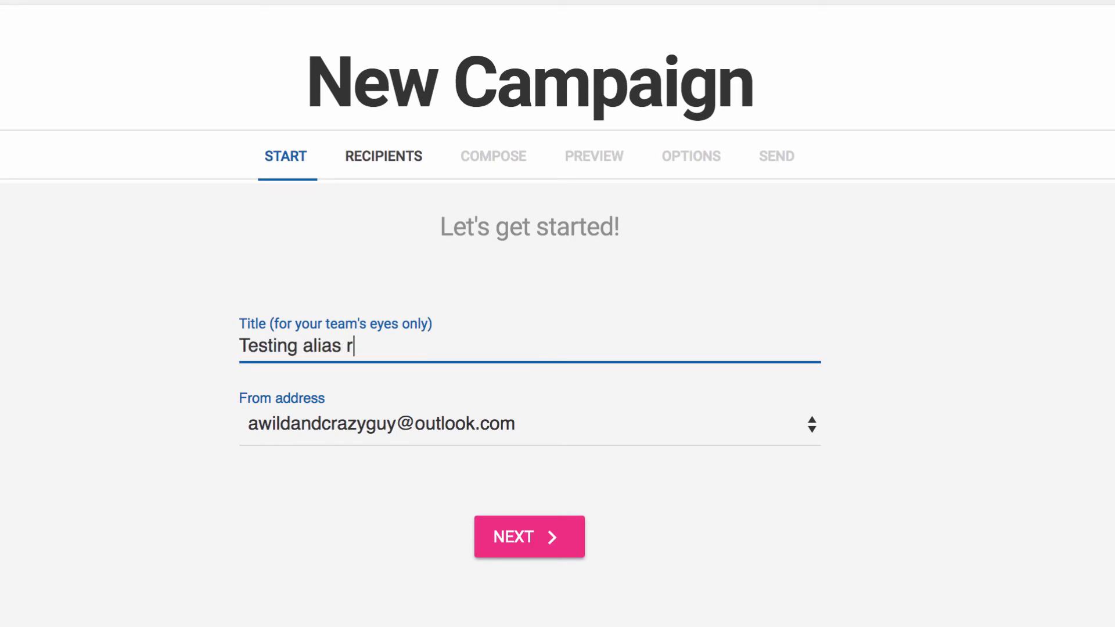
text(eplies)
click(487, 540)
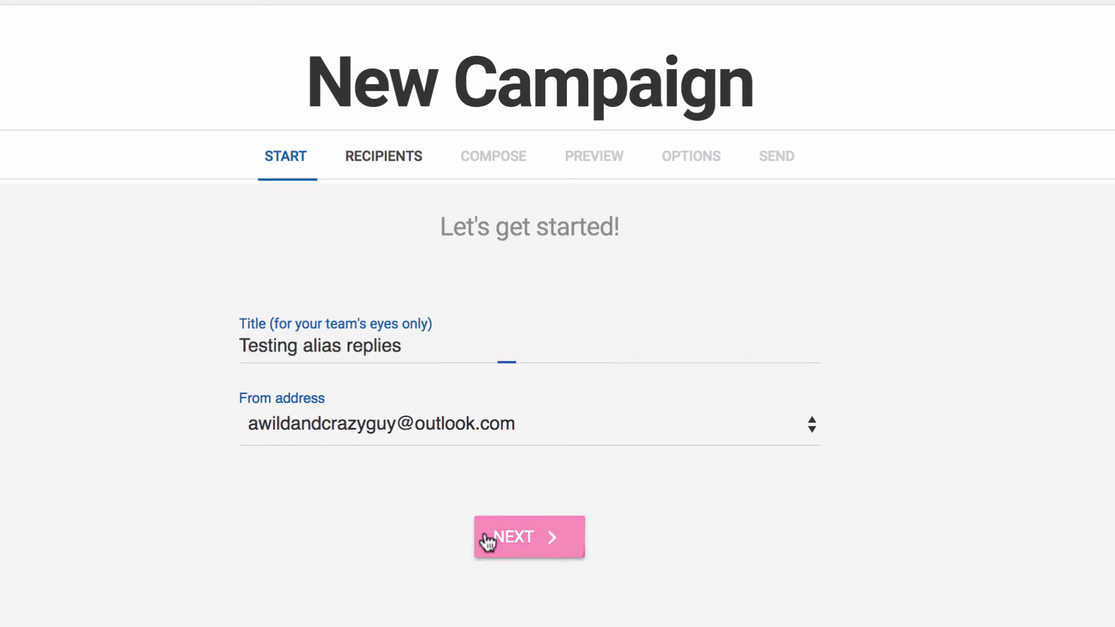
Manually enter one recipient's Gmail address and import it as the recipient list.
click(438, 427)
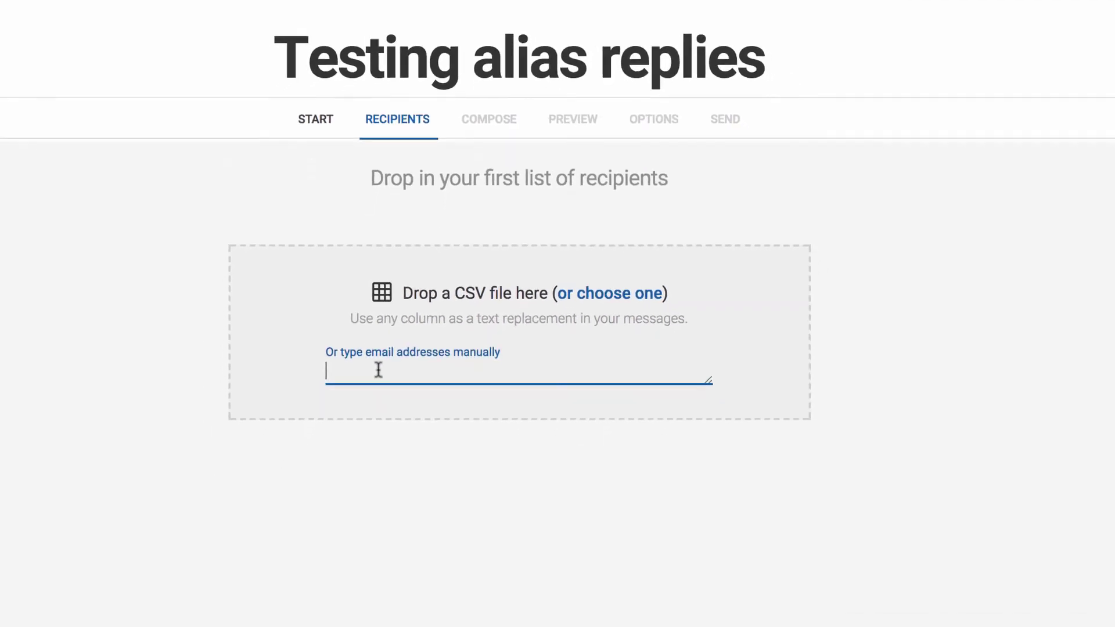
key(ctrl+v)
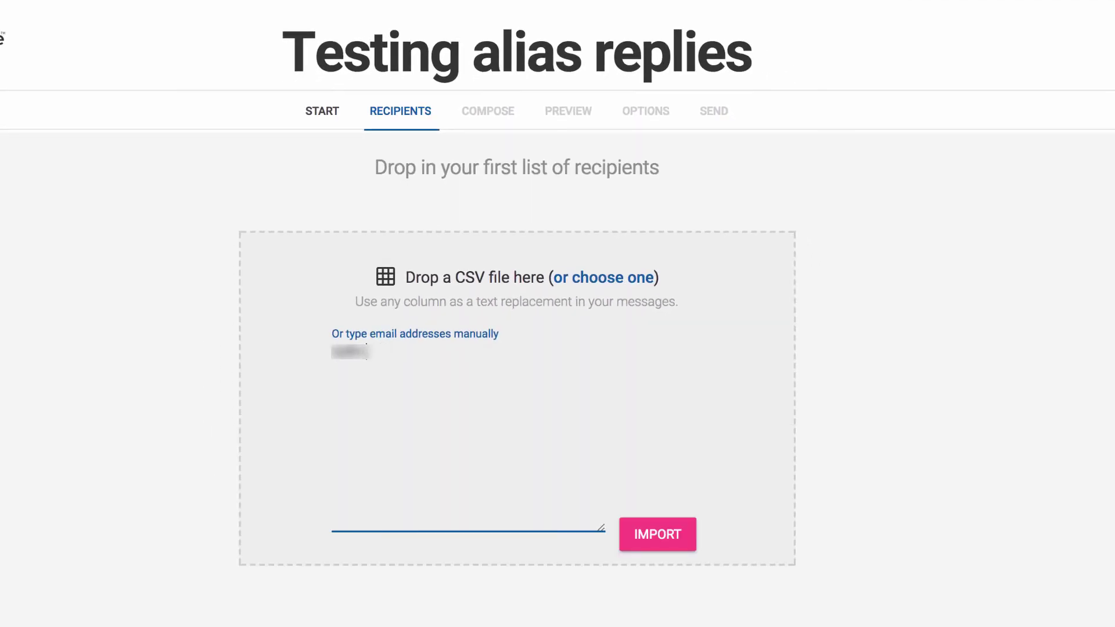
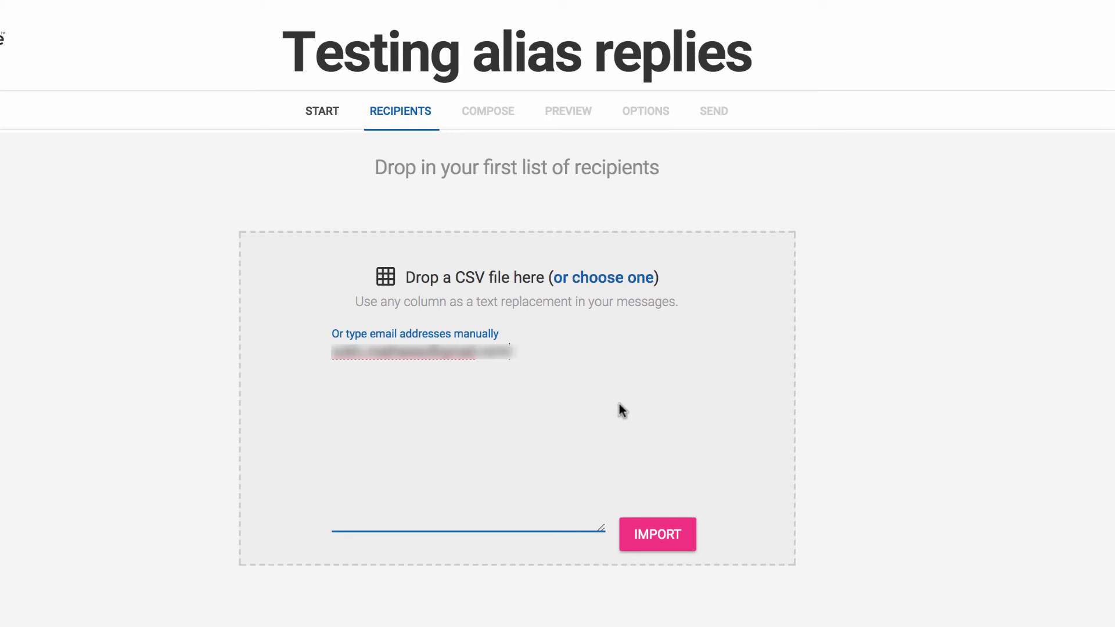
click(649, 530)
click(557, 448)
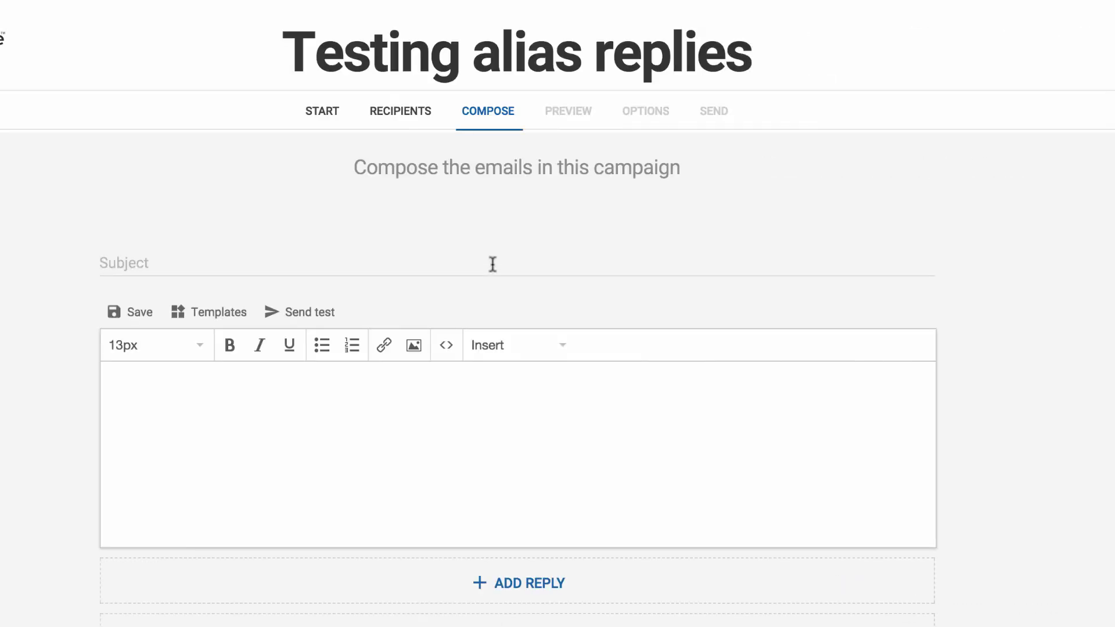
Write the first email with subject 'Hello, please reply to test this out' and body 'Hello!'.
click(492, 264)
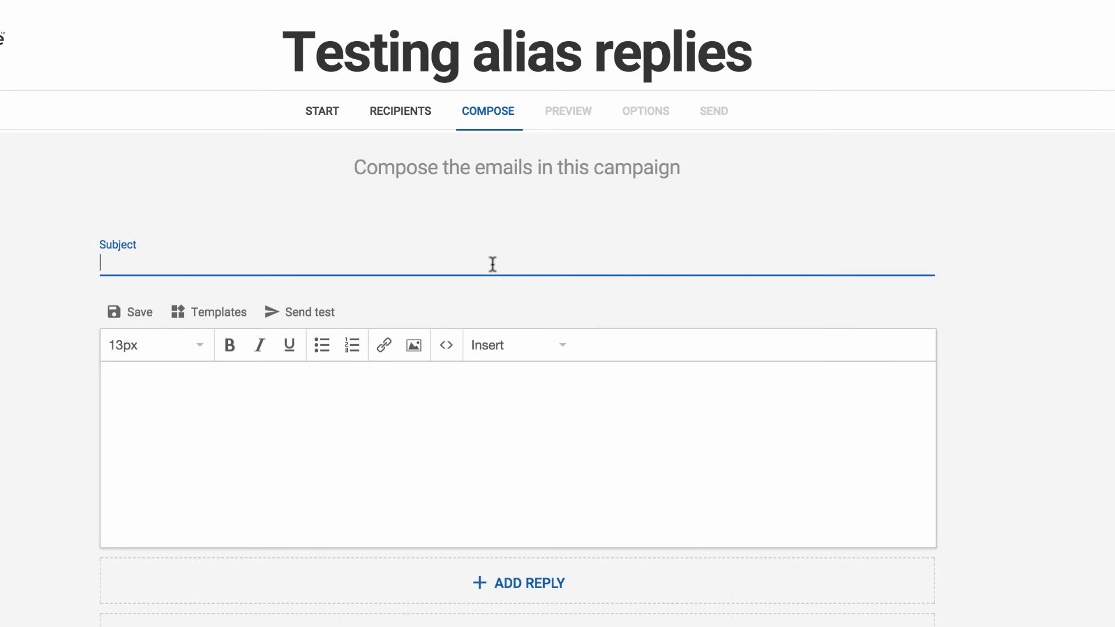
text(Hello, please reply to test this out)
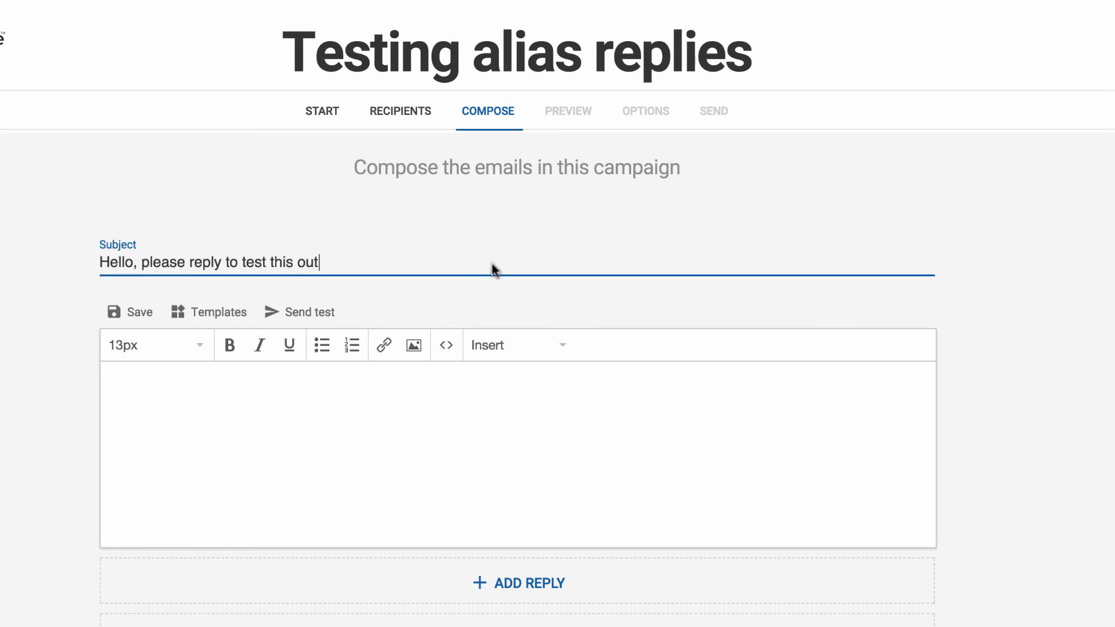
click(409, 389)
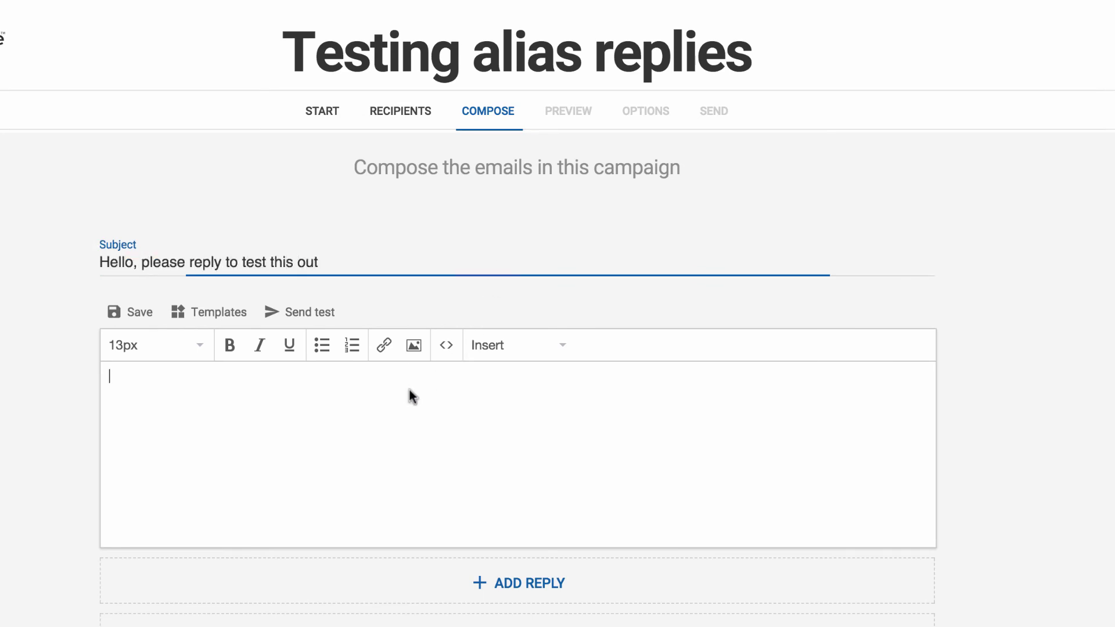
text(Hello)
text(!)
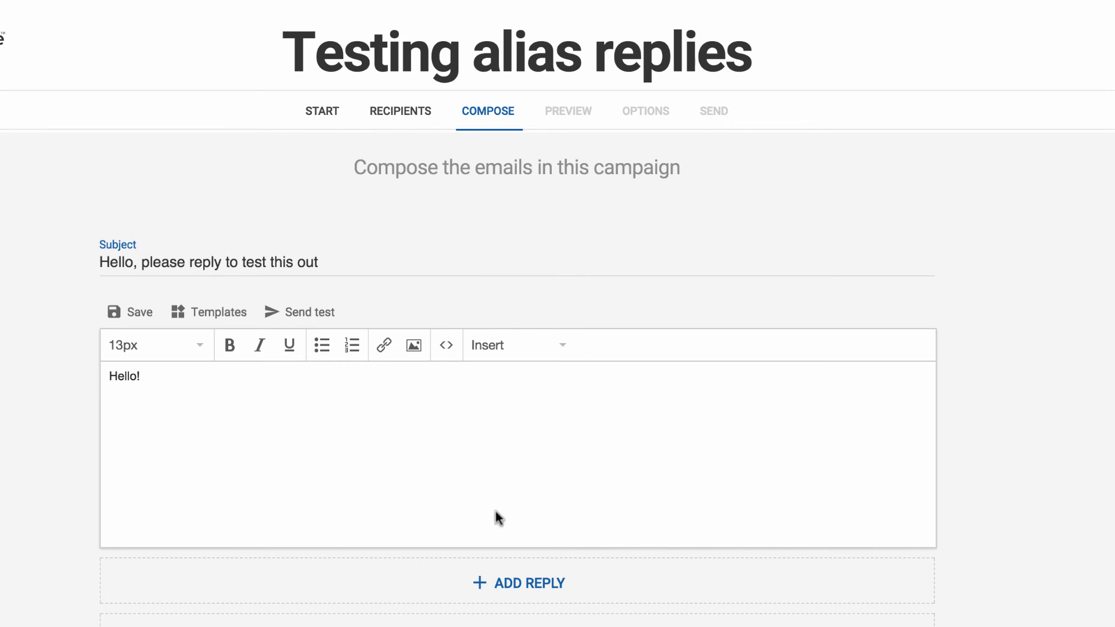
scroll(496, 511, down, 5)
click(490, 536)
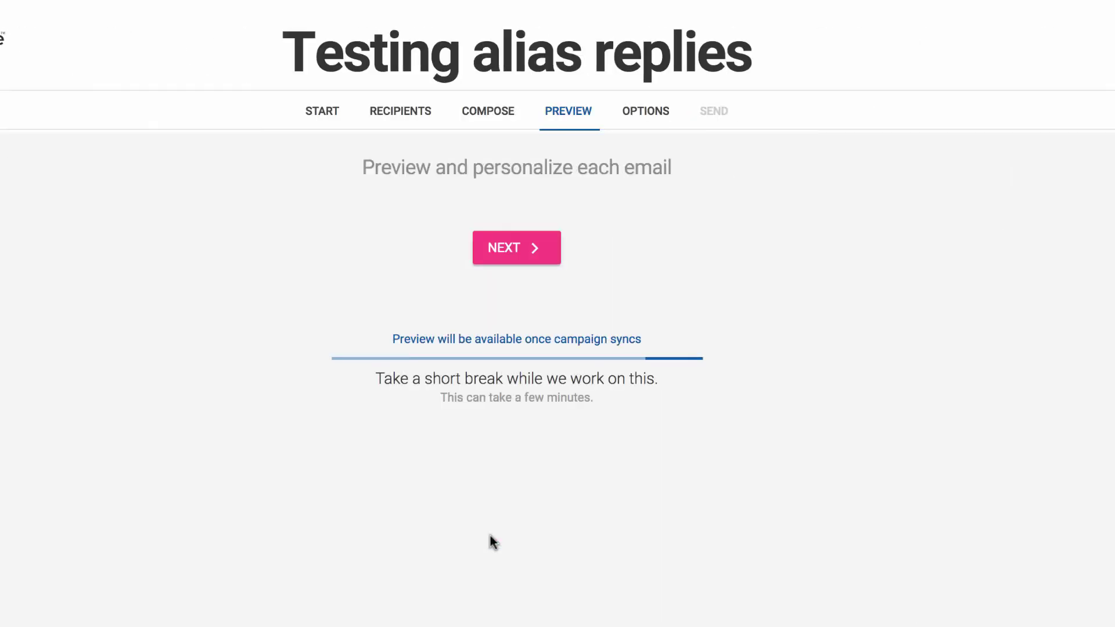
Agree to obey pertinent laws and send the Testing alias replies campaign's one email.
click(514, 250)
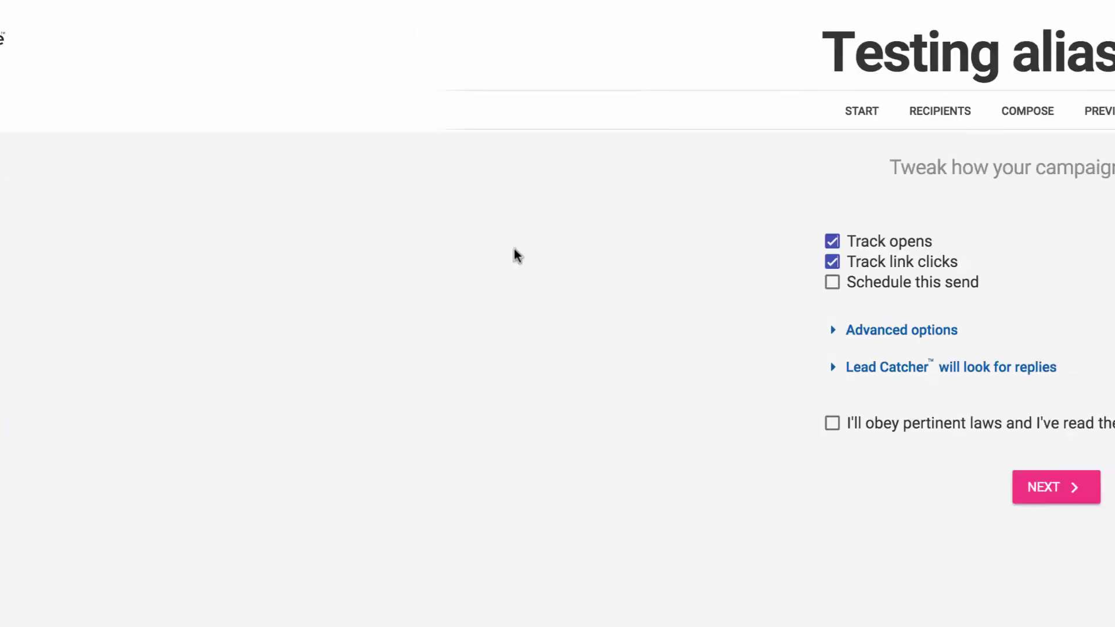
click(340, 426)
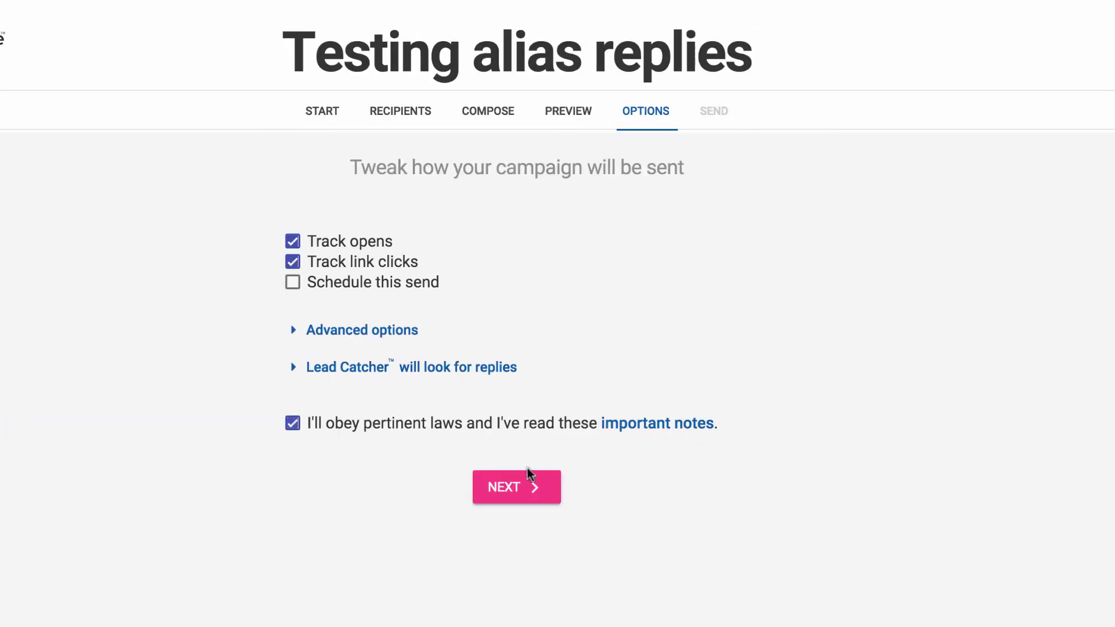
click(493, 487)
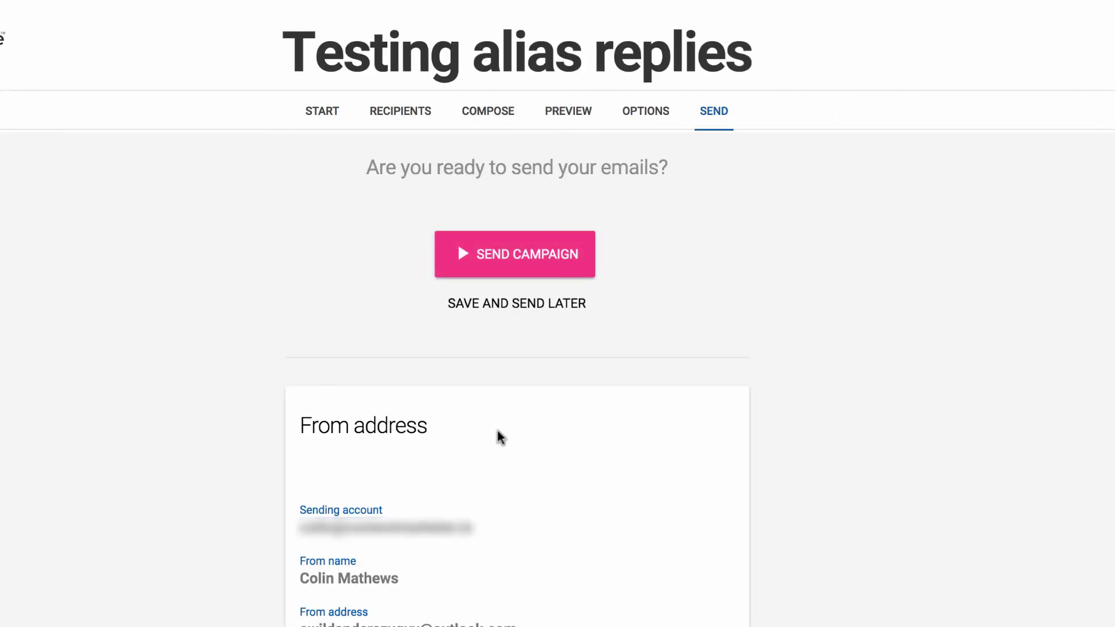
click(487, 254)
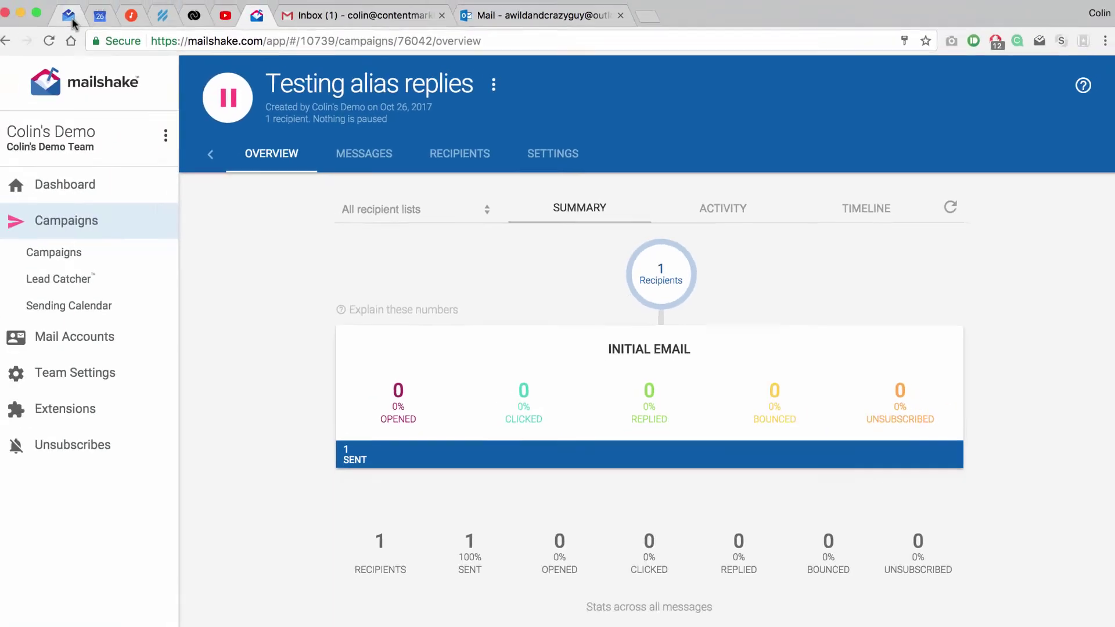
click(76, 18)
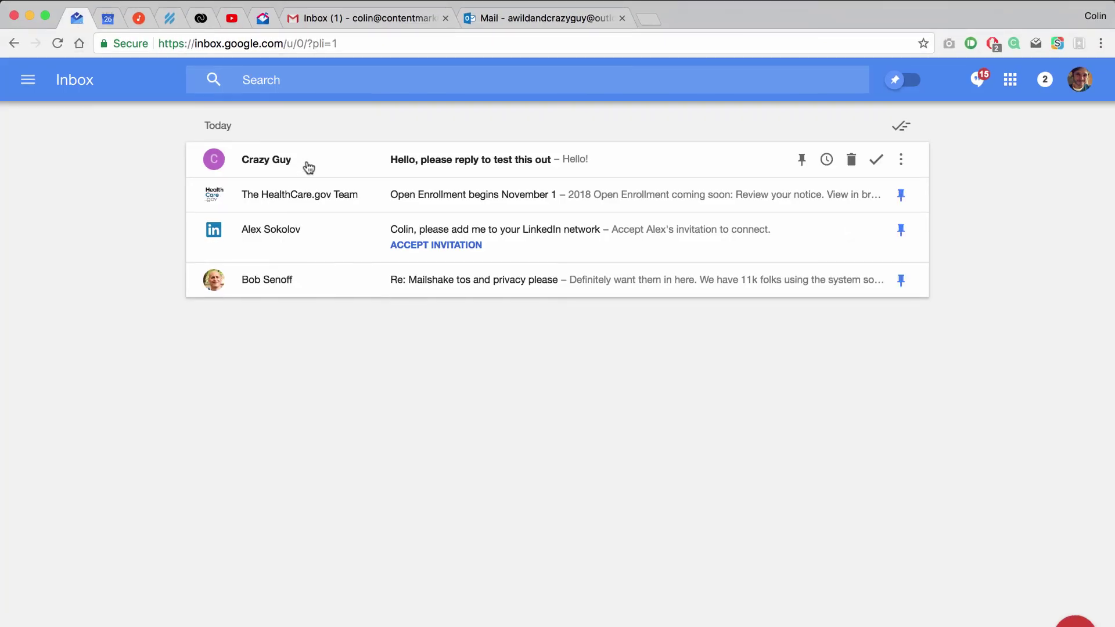
Reply 'Thanks, I got it!' to the test email received from the Outlook alias.
click(308, 168)
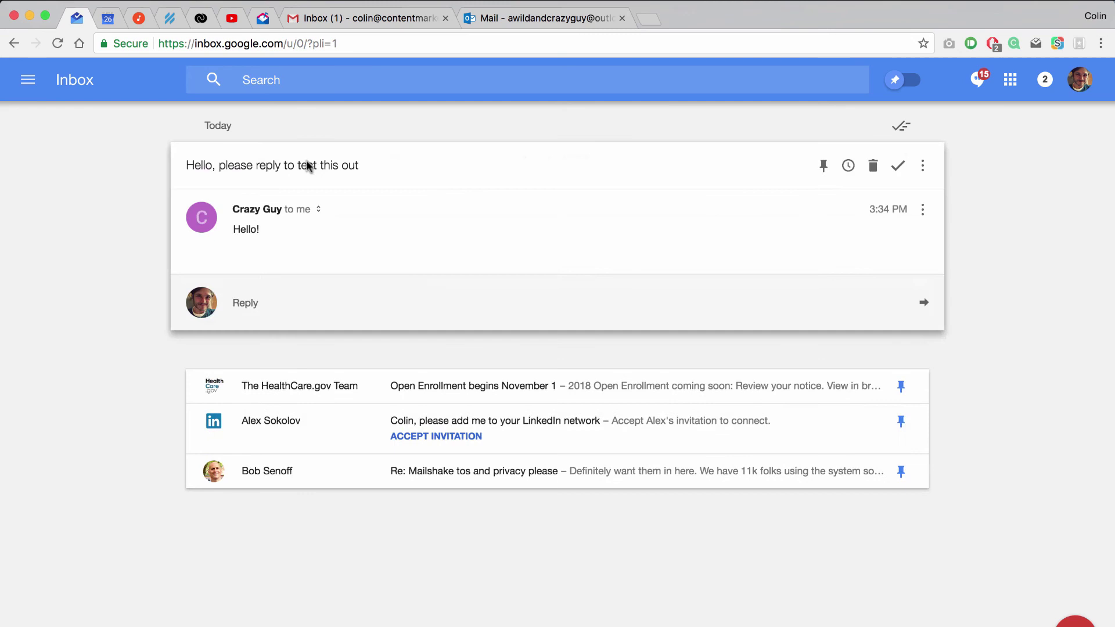
click(317, 287)
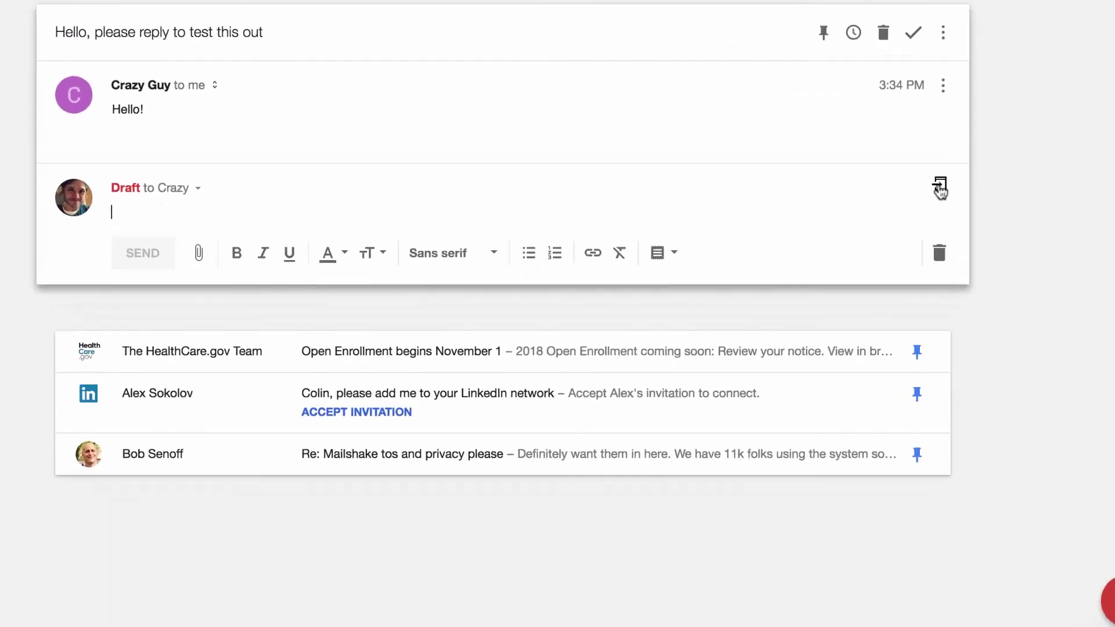
click(918, 288)
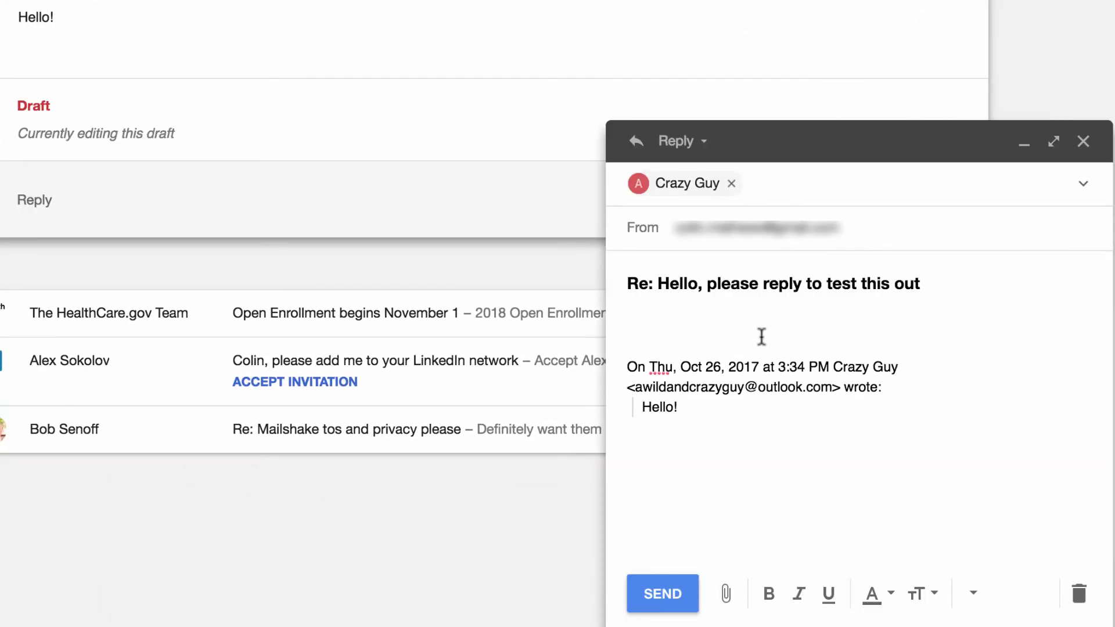
text(Thanks, I got it!)
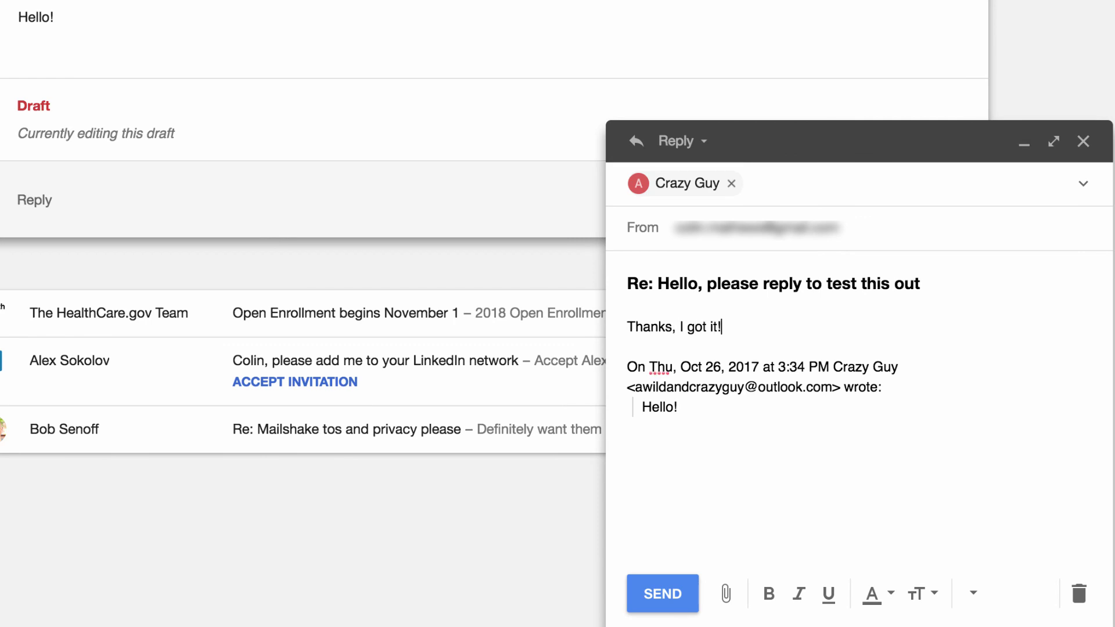
click(656, 595)
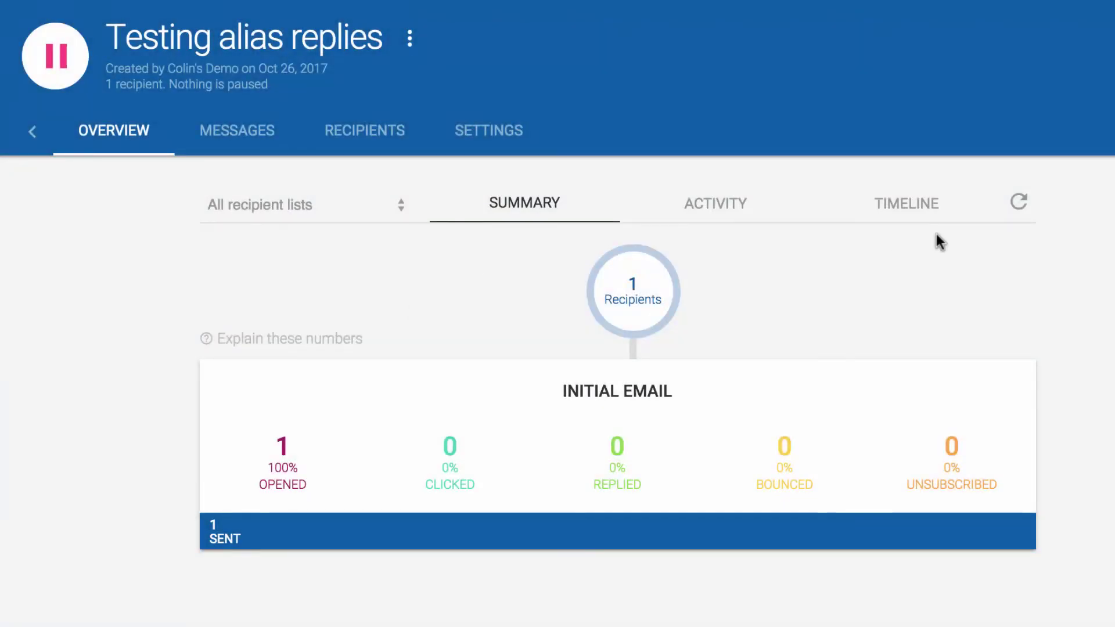
Refresh the Testing alias replies overview statistics to pick up the new activity.
click(1017, 205)
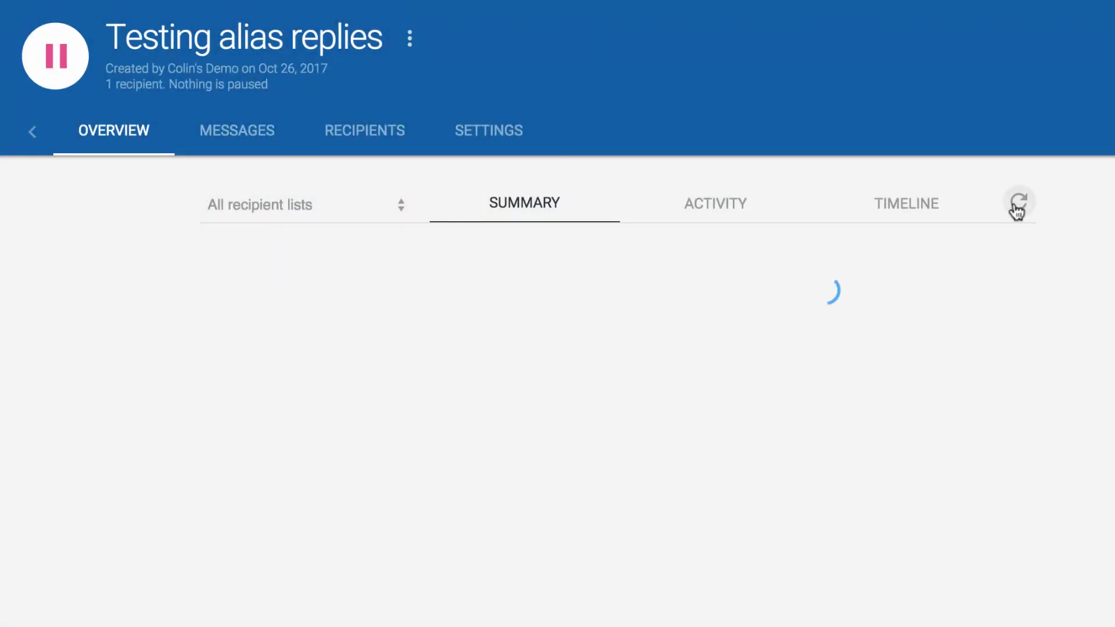